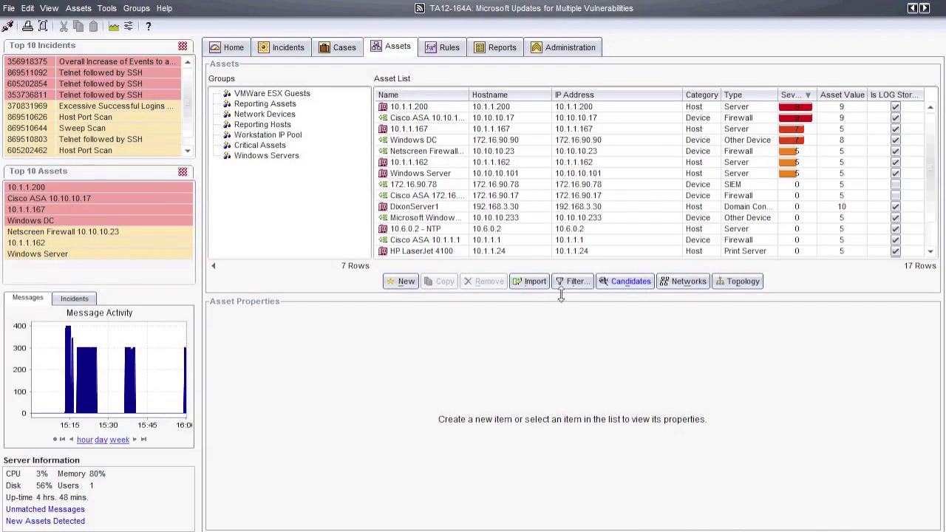
Review the candidate assets 172.16.90.19, 172.16.90.20 and 172.16.90.119, which has no product
{"action": "left_click", "coordinate": [612, 287]}
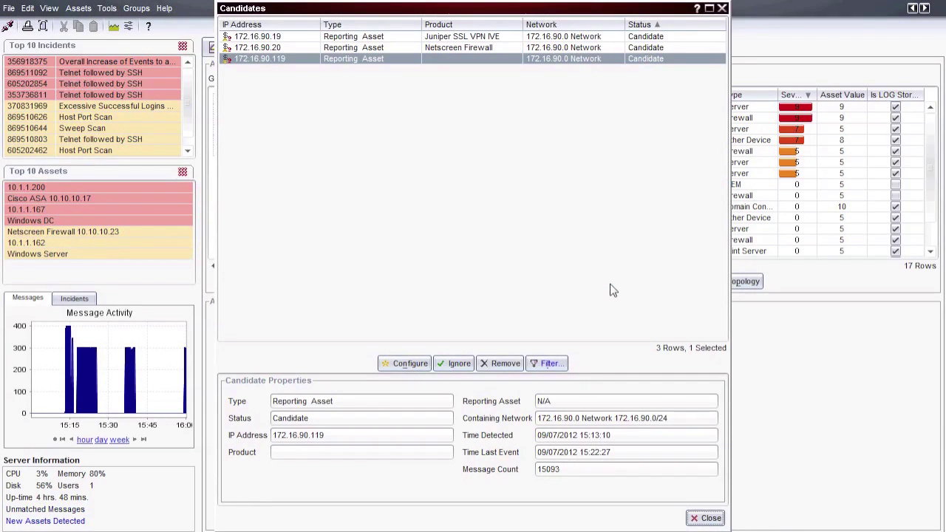
{"action": "left_click", "coordinate": [436, 37]}
{"action": "left_click", "coordinate": [434, 50]}
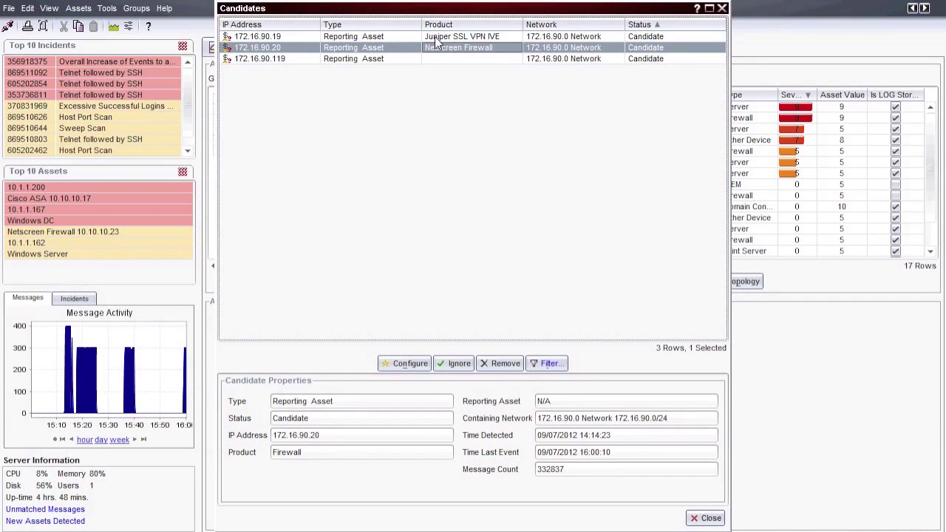
{"action": "left_click", "coordinate": [434, 56]}
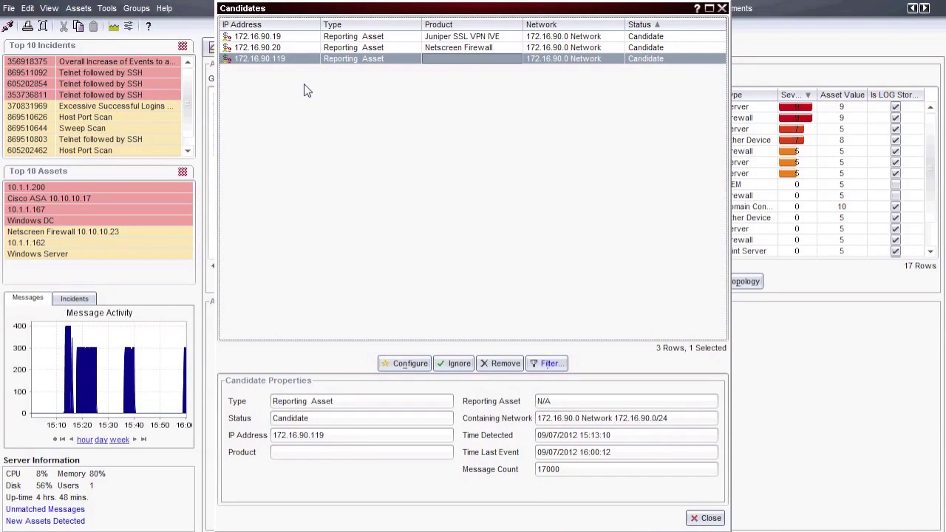
{"action": "left_click", "coordinate": [694, 520]}
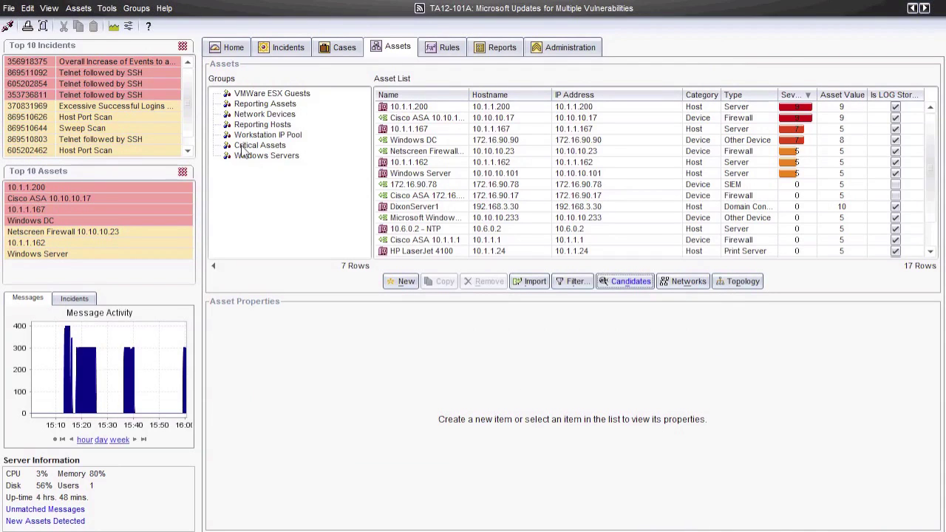
Start a new Device Builder definition from Tools > Advanced with vendor BlackStratus
{"action": "left_click", "coordinate": [106, 9]}
{"action": "mouse_move", "coordinate": [118, 89]}
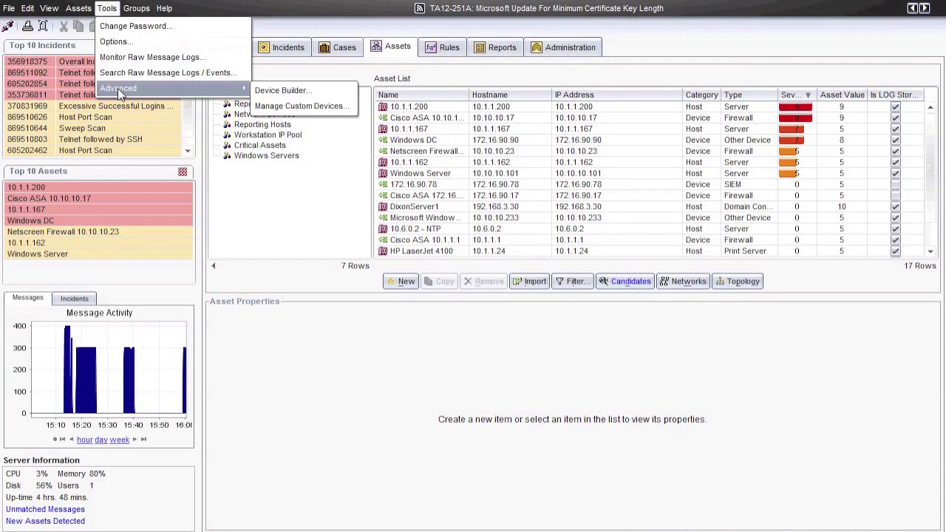
{"action": "left_click", "coordinate": [280, 91]}
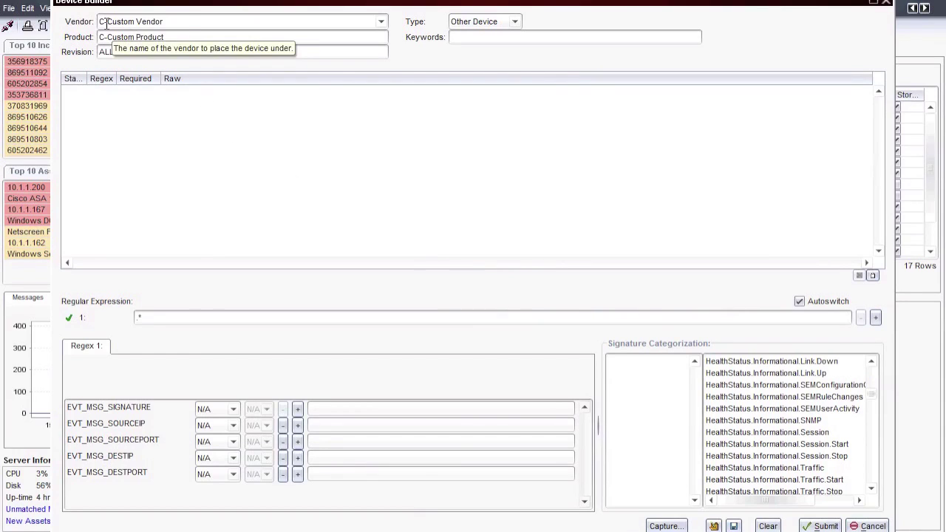
{"action": "left_click_drag", "start_coordinate": [107, 22], "coordinate": [164, 22]}
{"action": "type", "text": "BlackStratus"}
{"action": "key", "text": "Tab"}
Set the device type to Firewall and the product name to FireStorm
{"action": "left_click", "coordinate": [481, 22]}
{"action": "left_click", "coordinate": [507, 48]}
{"action": "triple_click", "coordinate": [276, 38]}
{"action": "type", "text": "FireStorm"}
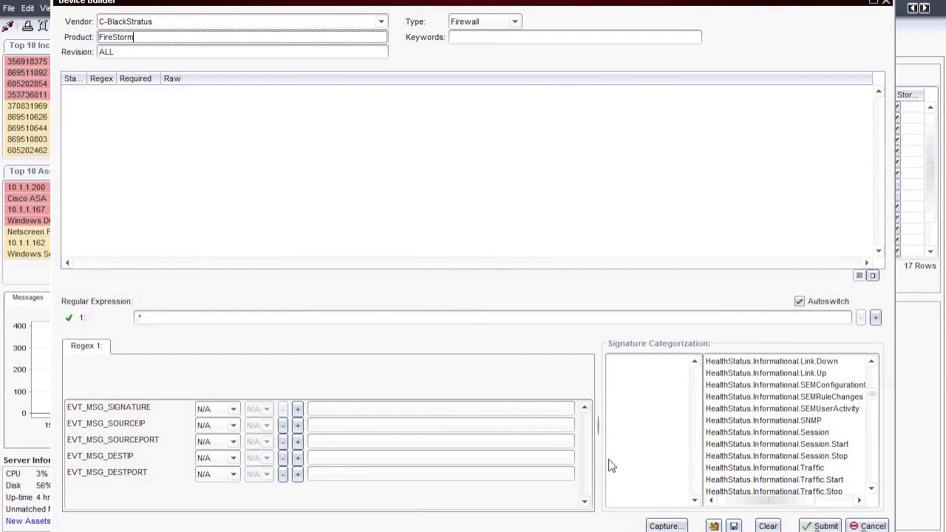
{"action": "left_click", "coordinate": [657, 527]}
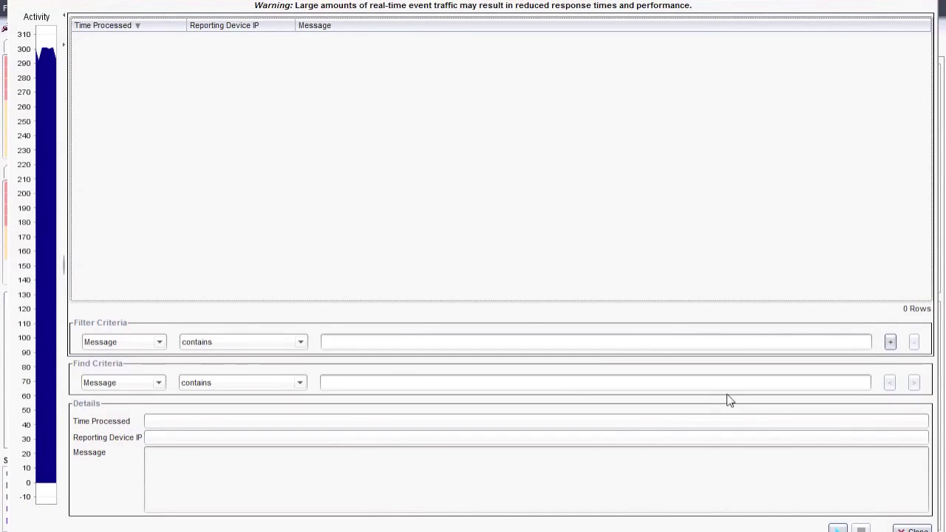
Capture live events filtered to Reporting Device IP 172.16.90.119, then stop the capture
{"action": "left_click", "coordinate": [838, 529]}
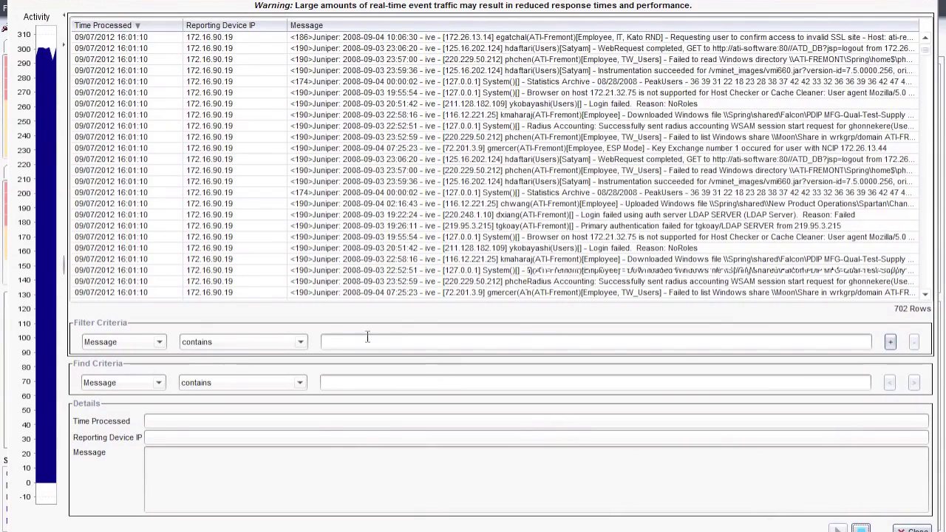
{"action": "left_click", "coordinate": [159, 342]}
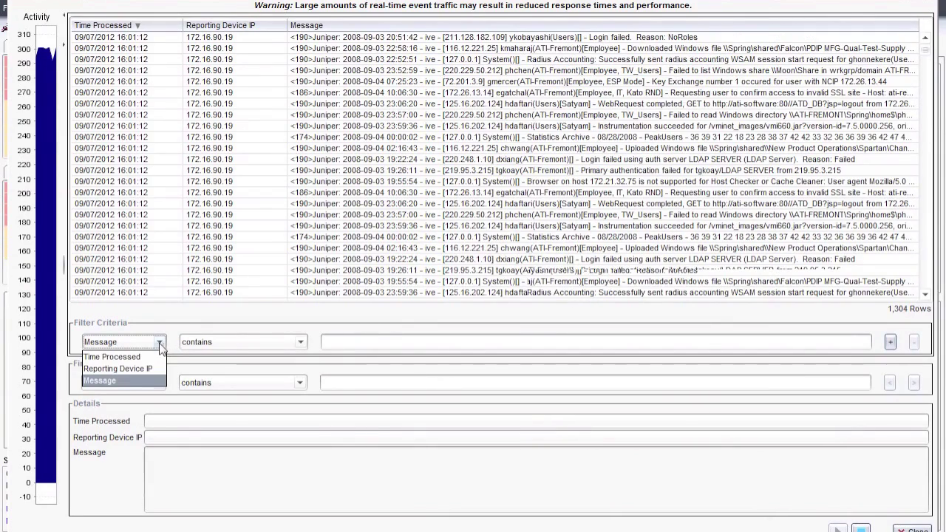
{"action": "left_click", "coordinate": [152, 368]}
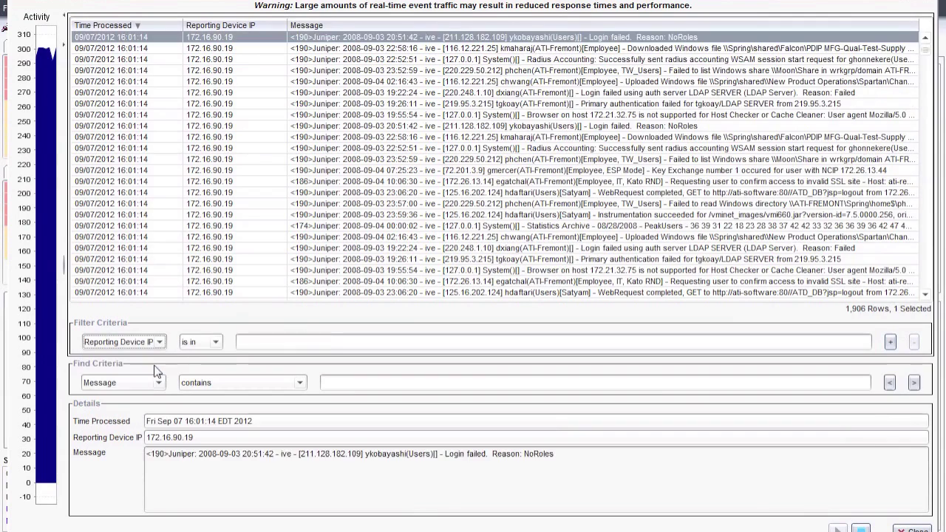
{"action": "left_click", "coordinate": [263, 341]}
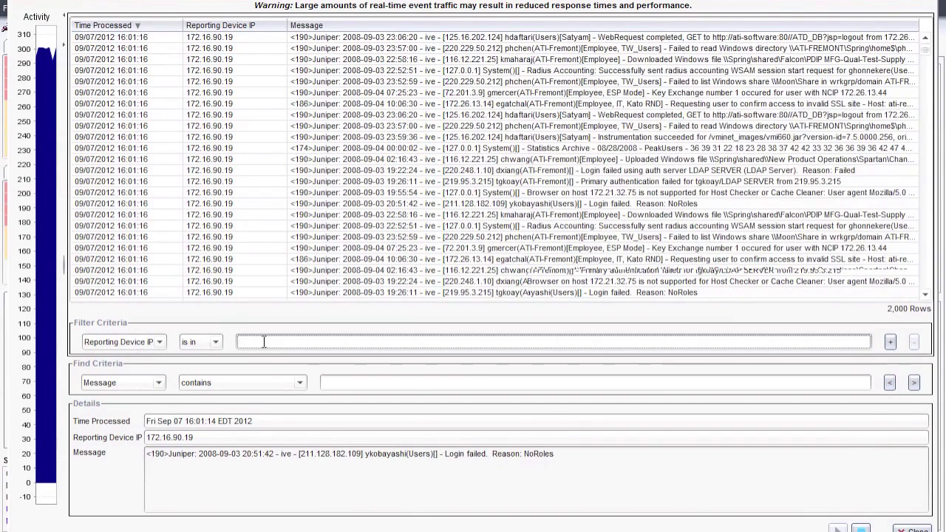
{"action": "type", "text": "172.16.90.119"}
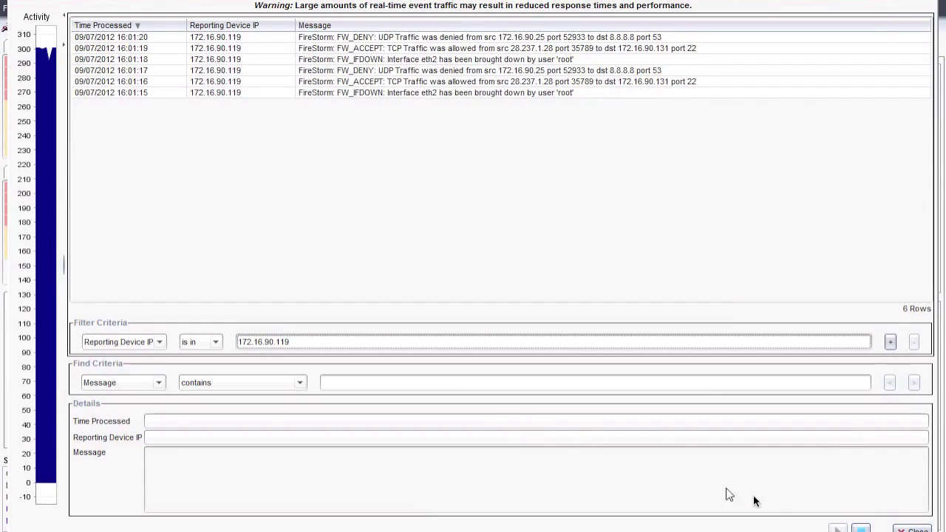
{"action": "left_click", "coordinate": [861, 529]}
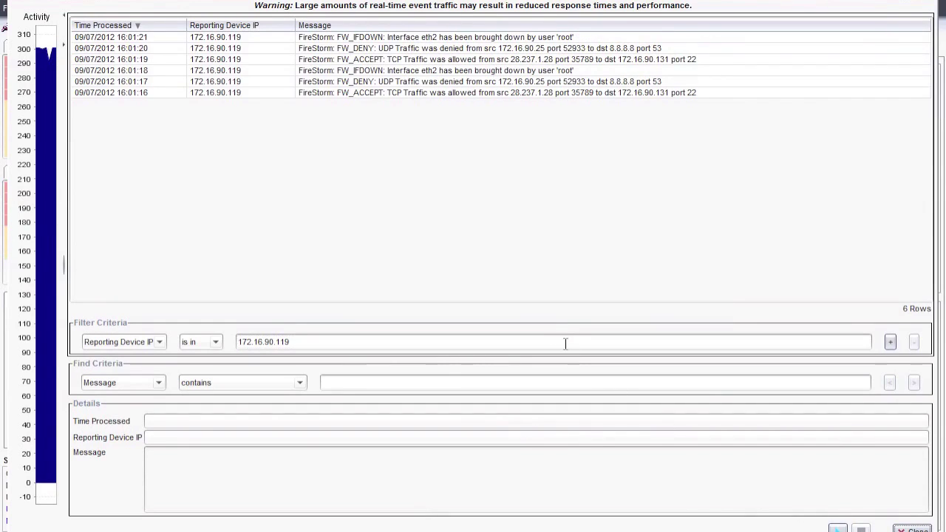
Copy the three earliest FireStorm events and close the capture window
{"action": "left_click", "coordinate": [358, 91]}
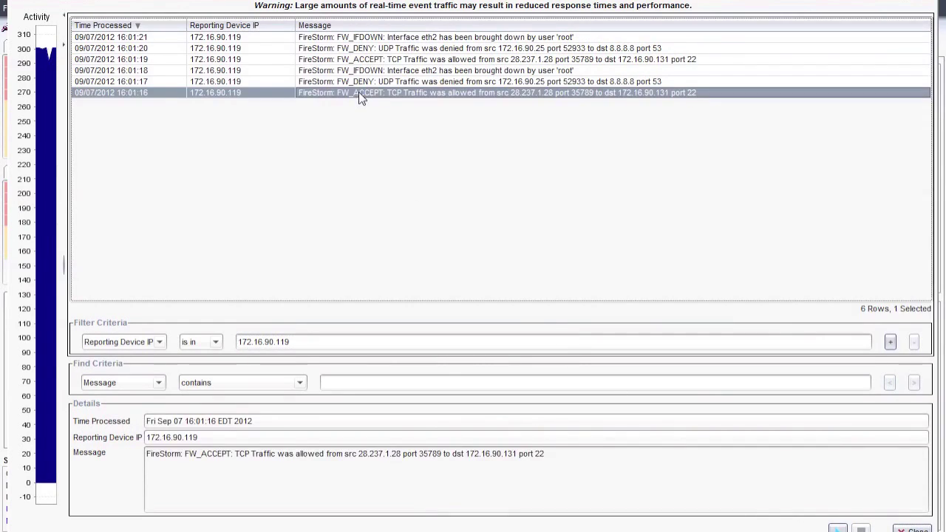
{"action": "left_click", "coordinate": [358, 72], "text": "shift"}
{"action": "right_click", "coordinate": [357, 71]}
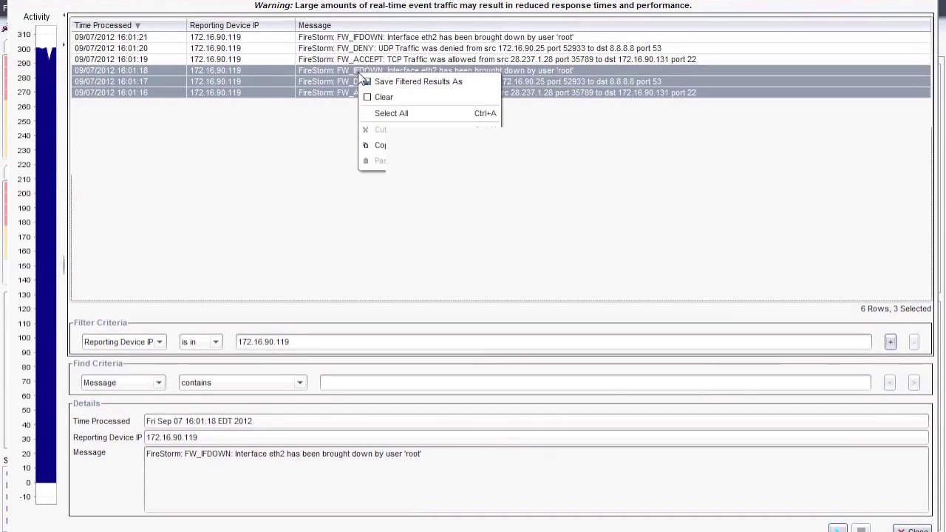
{"action": "left_click", "coordinate": [374, 146]}
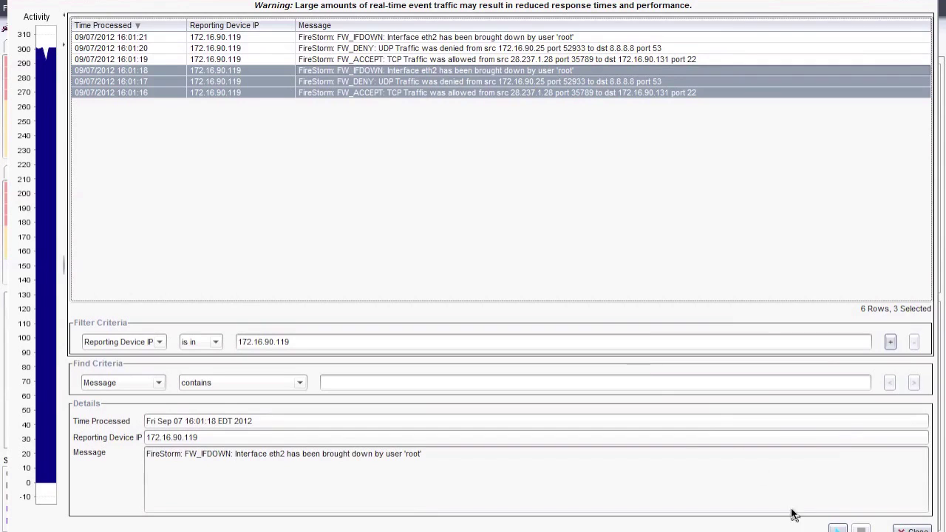
{"action": "left_click", "coordinate": [914, 529]}
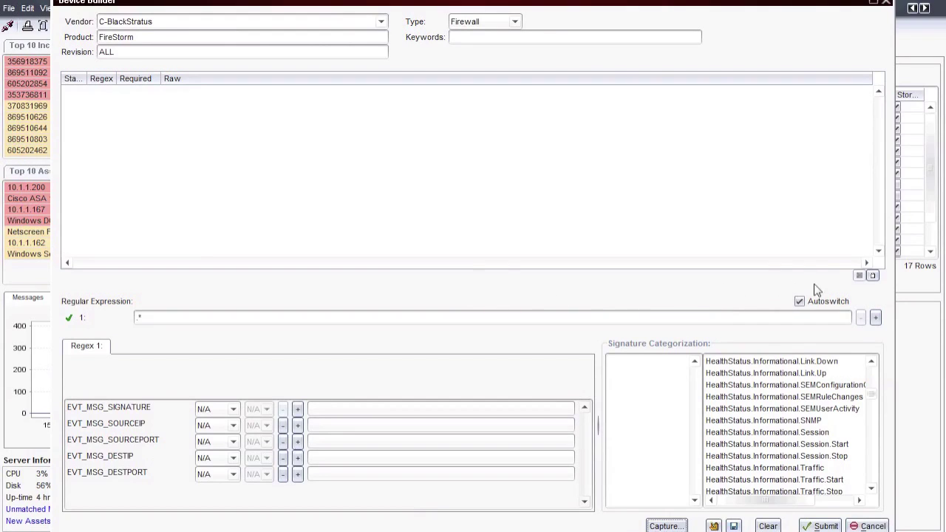
Paste the copied events as sample messages and delete the leftover header row
{"action": "left_click", "coordinate": [873, 275]}
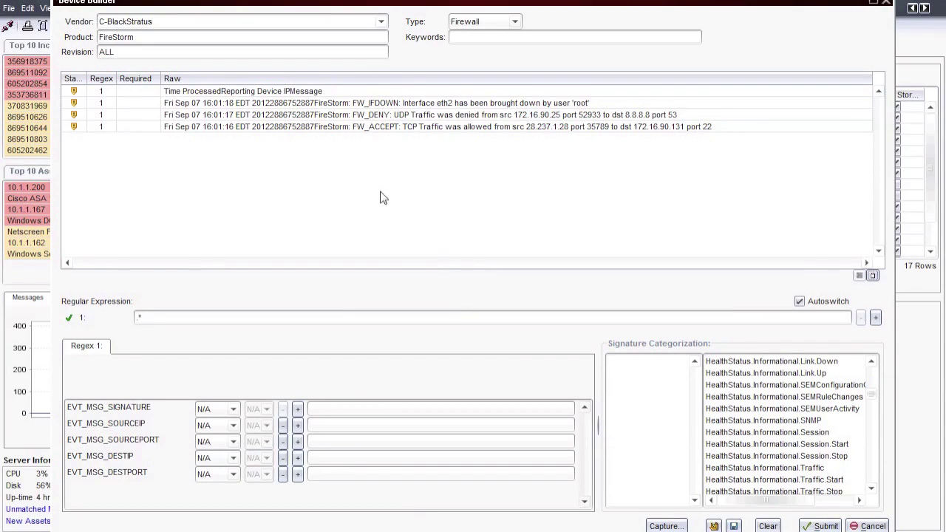
{"action": "left_click", "coordinate": [290, 91]}
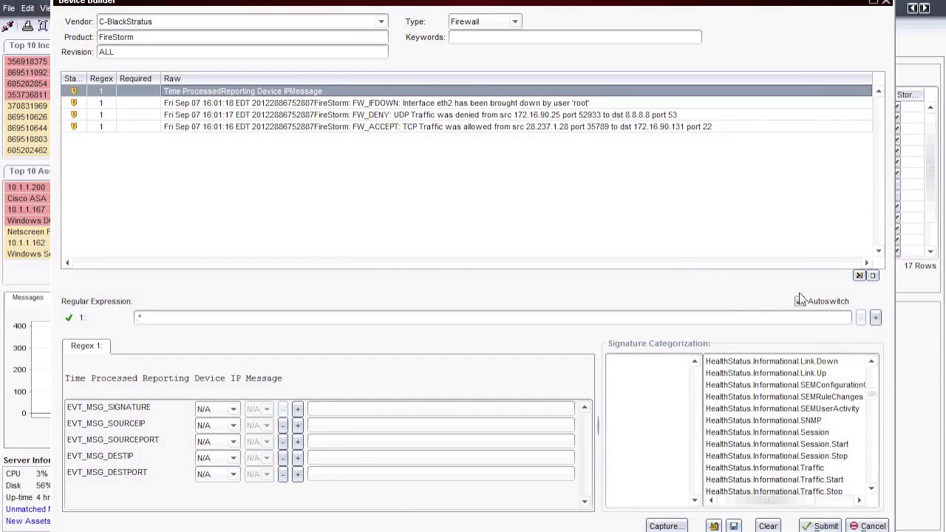
{"action": "left_click", "coordinate": [859, 276]}
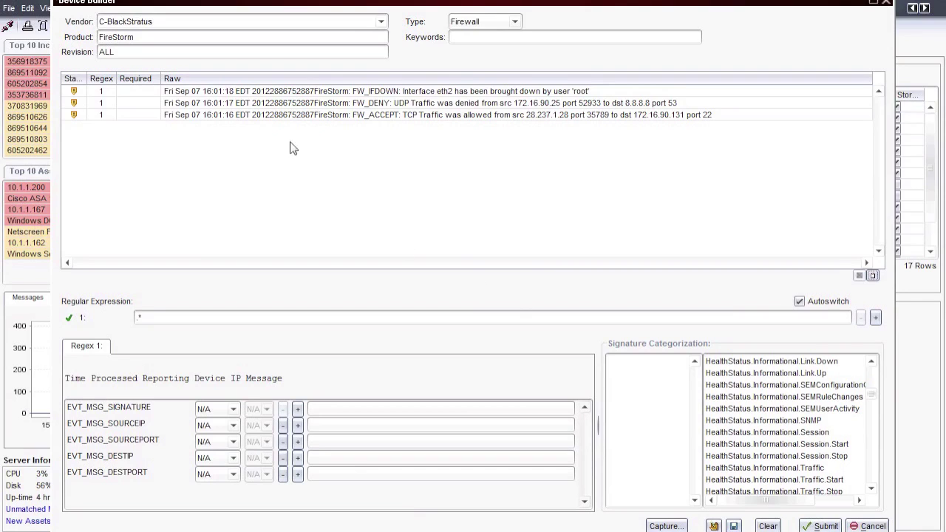
Review the raw text of the FW_IFDOWN, FW_DENY and FW_ACCEPT samples
{"action": "left_click", "coordinate": [266, 94]}
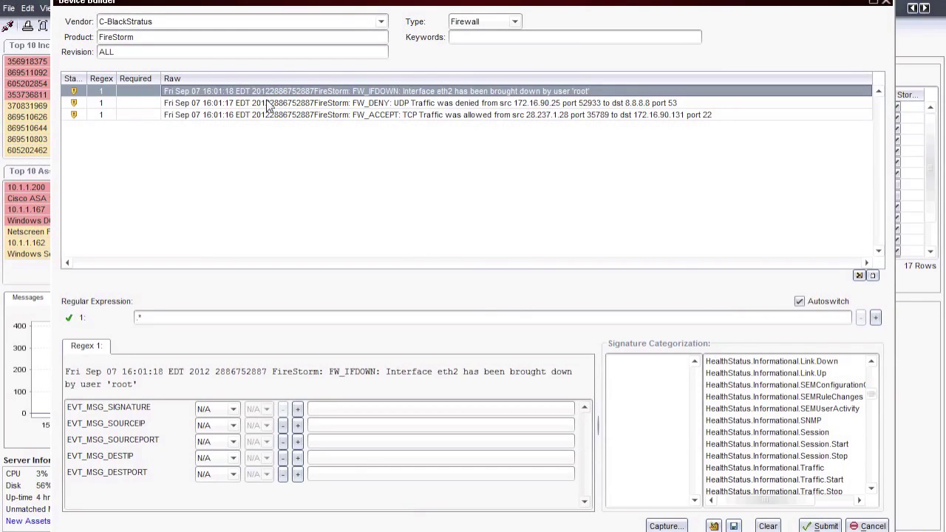
{"action": "left_click", "coordinate": [269, 104]}
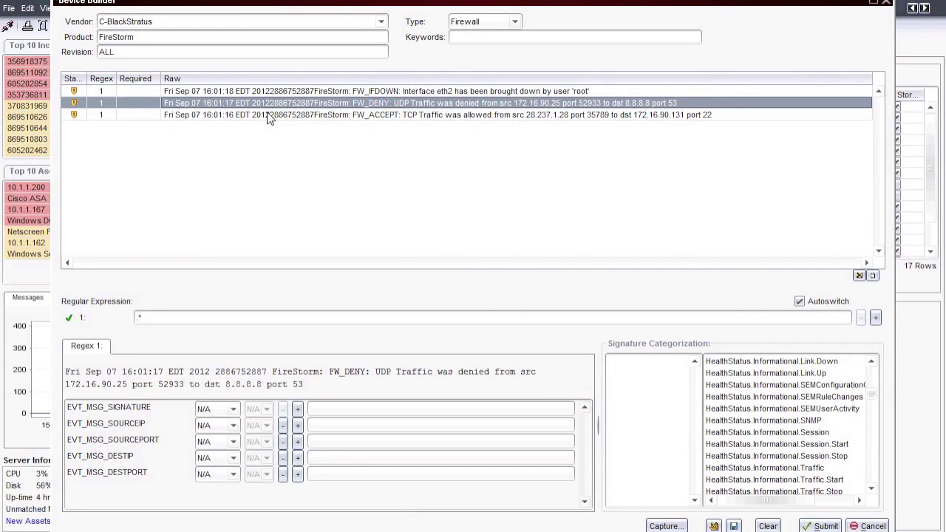
{"action": "left_click", "coordinate": [268, 115]}
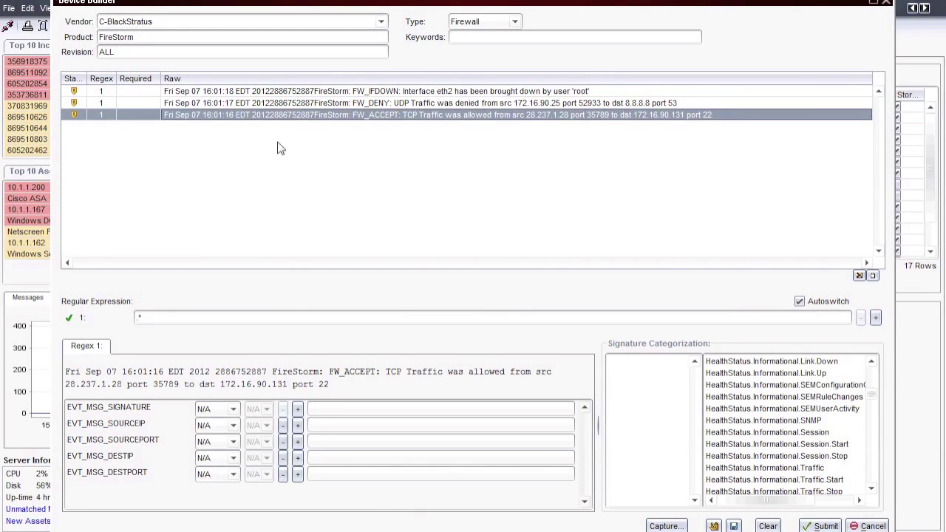
{"action": "left_click", "coordinate": [271, 93]}
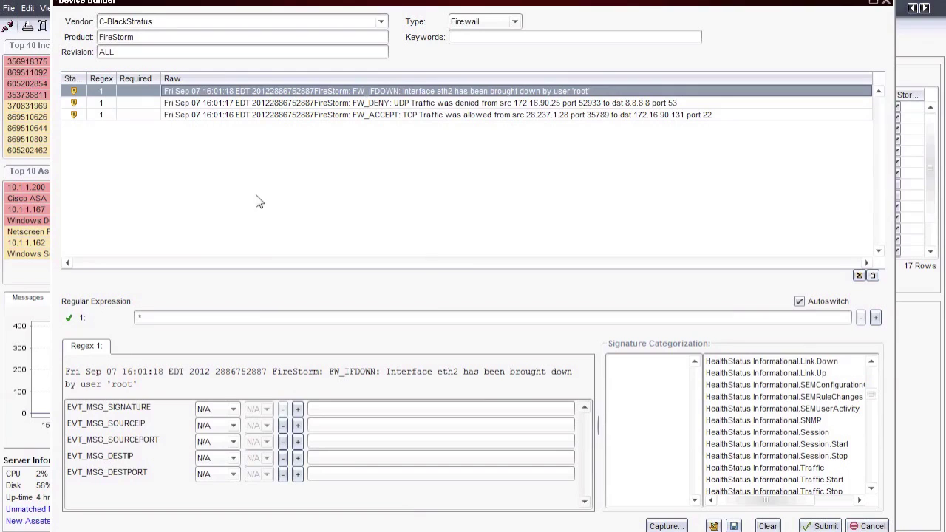
{"action": "left_click", "coordinate": [308, 316]}
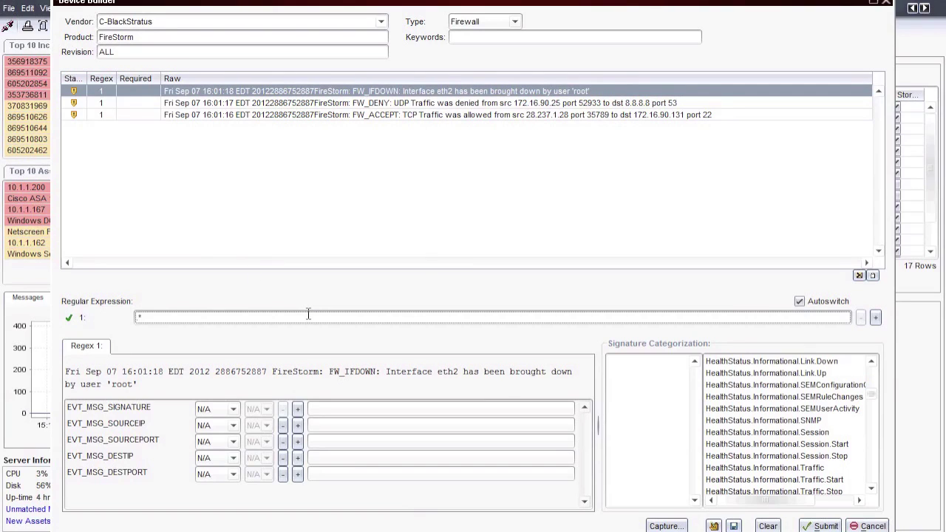
Enter regex 'Firestorm: (\S+): Interface (\S+) has been brought down by user ...' for the interface-down log
{"action": "type", "text": "Firestorm: (\\S+): Interface ("}
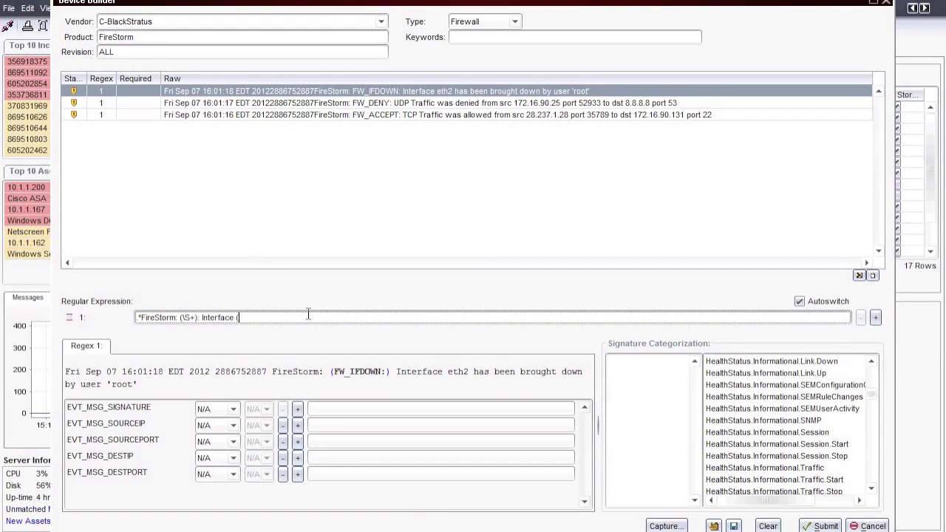
{"action": "type", "text": "\\S+) has been brought down by user '"}
{"action": "type", "text": "\\"}
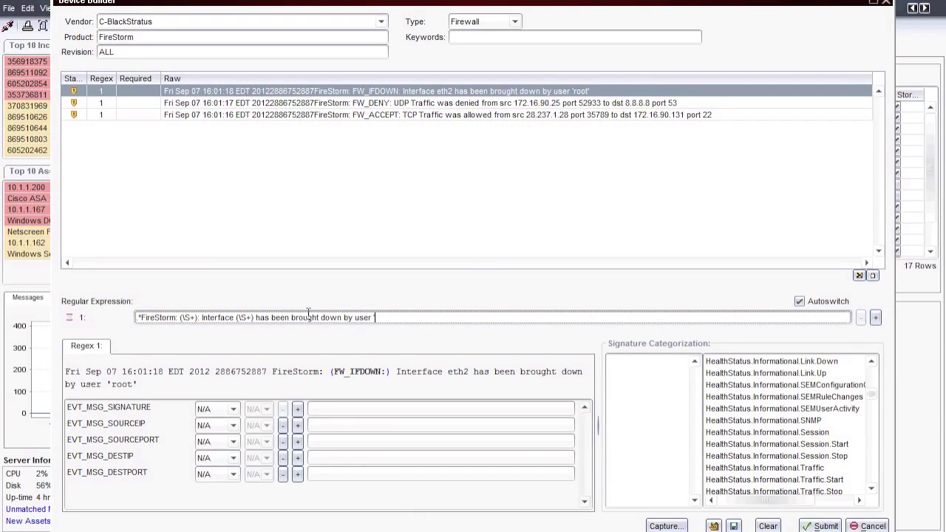
{"action": "type", "text": "S+)'.*"}
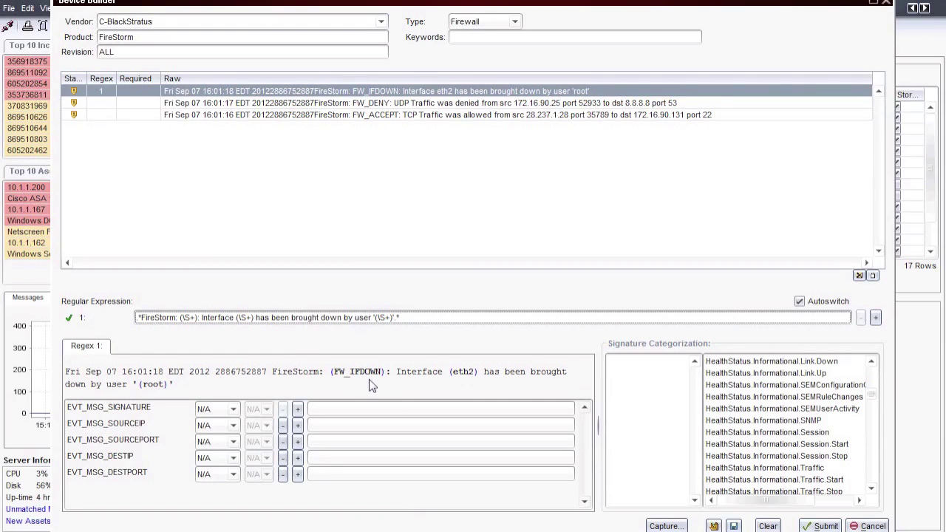
Map EVT_MSG_SIGNATURE to capture group 1 (FW_IFDOWN)
{"action": "left_click", "coordinate": [232, 411]}
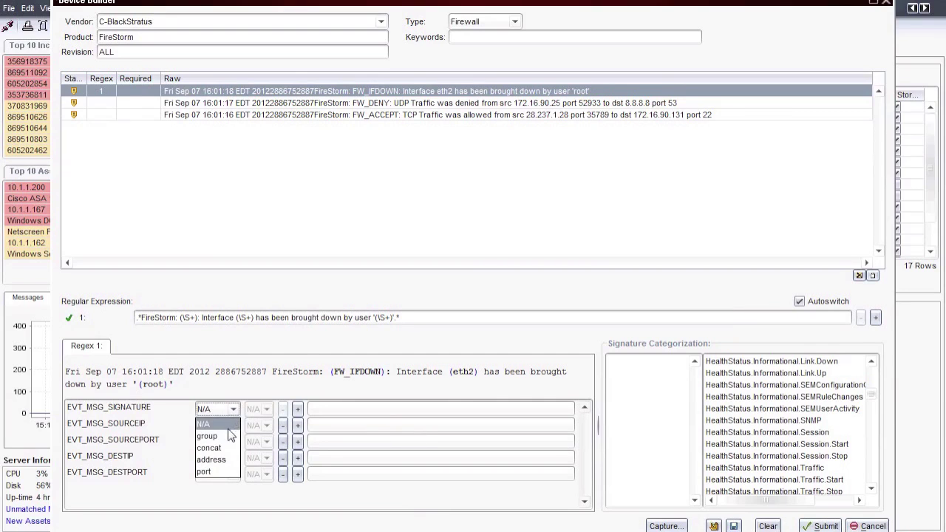
{"action": "left_click", "coordinate": [229, 437]}
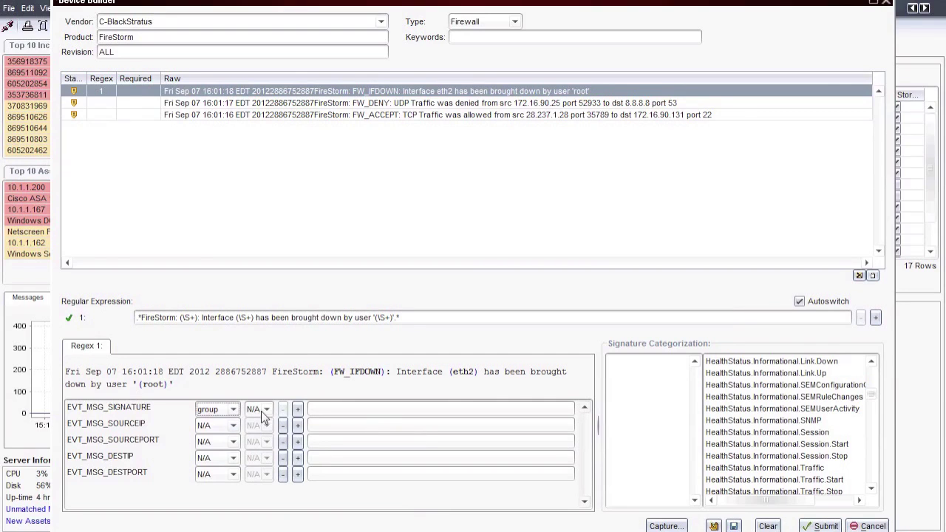
{"action": "left_click", "coordinate": [266, 411]}
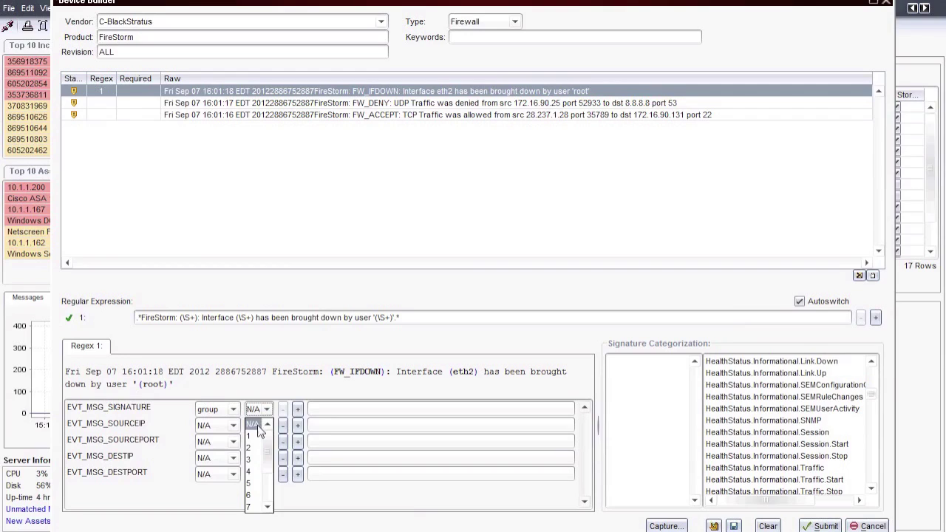
{"action": "left_click", "coordinate": [255, 437]}
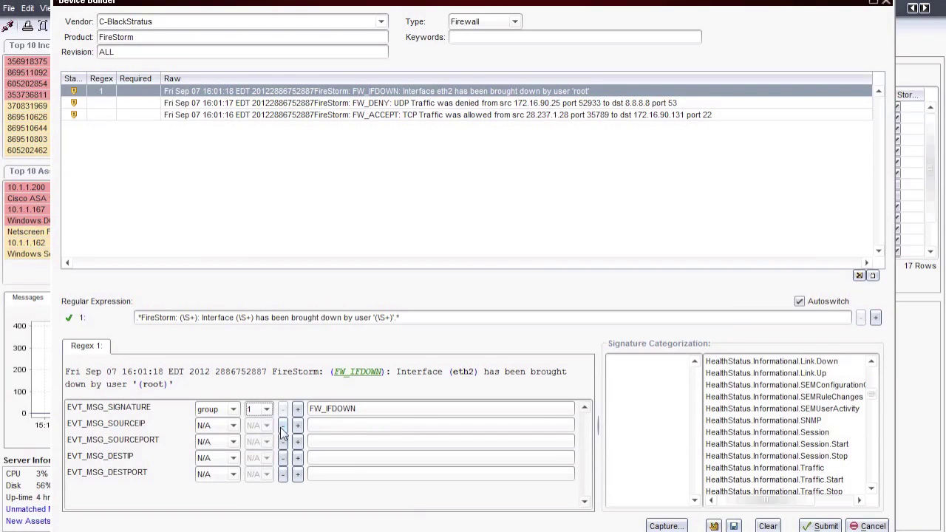
Remove the unused SOURCEIP, SOURCEPORT, DESTIP and DESTPORT attribute rows
{"action": "left_click", "coordinate": [283, 427]}
{"action": "left_click", "coordinate": [283, 427]}
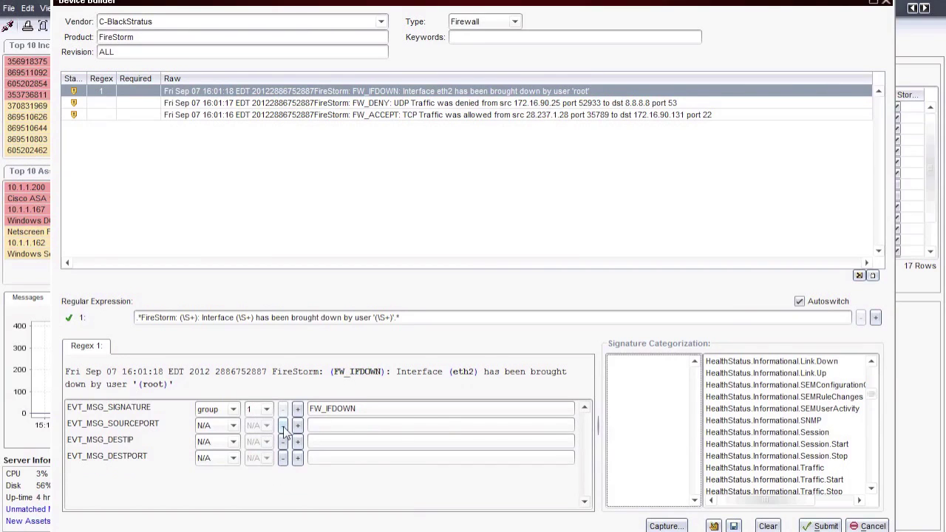
{"action": "left_click", "coordinate": [284, 426]}
{"action": "left_click", "coordinate": [283, 426]}
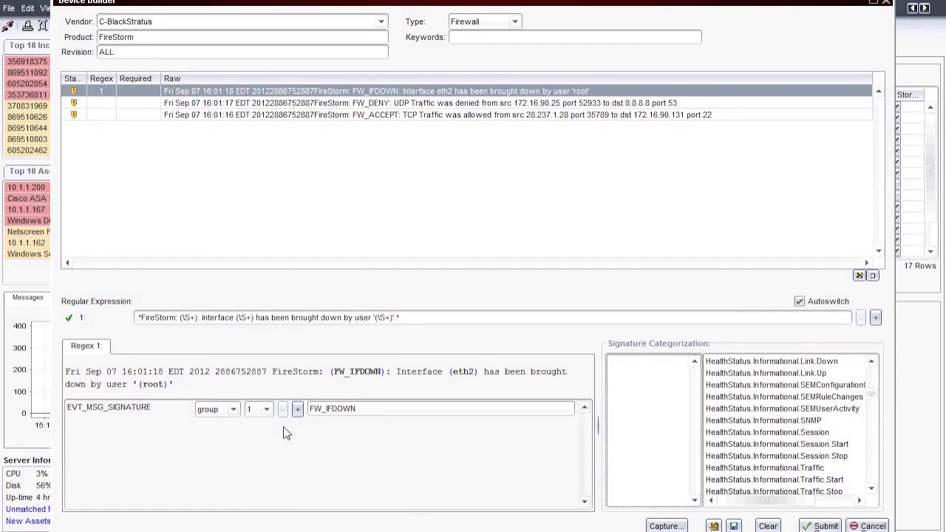
Add EVT_MSG_SOURCEINTERFACE mapped to capture group 2 (eth2)
{"action": "left_click", "coordinate": [298, 411]}
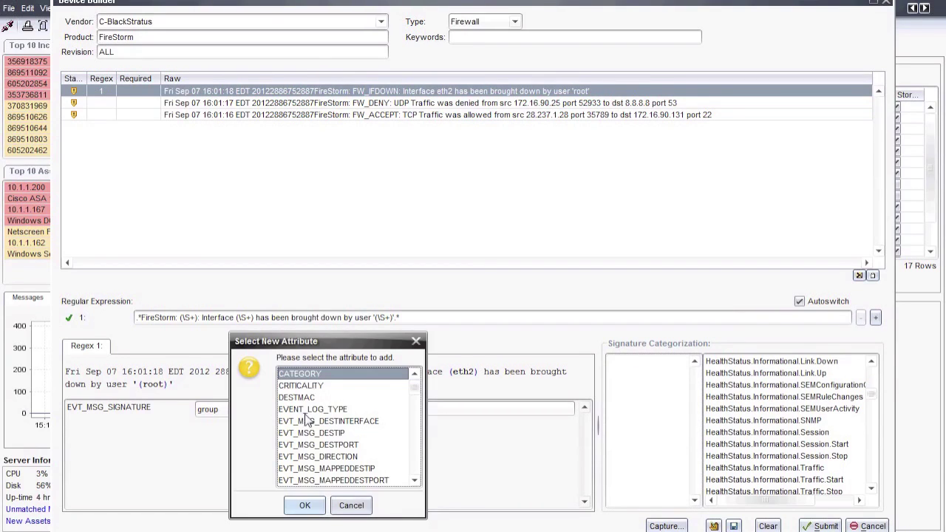
{"action": "left_click_drag", "start_coordinate": [416, 390], "coordinate": [416, 406]}
{"action": "left_click_drag", "start_coordinate": [415, 406], "coordinate": [392, 418]}
{"action": "left_click", "coordinate": [382, 419]}
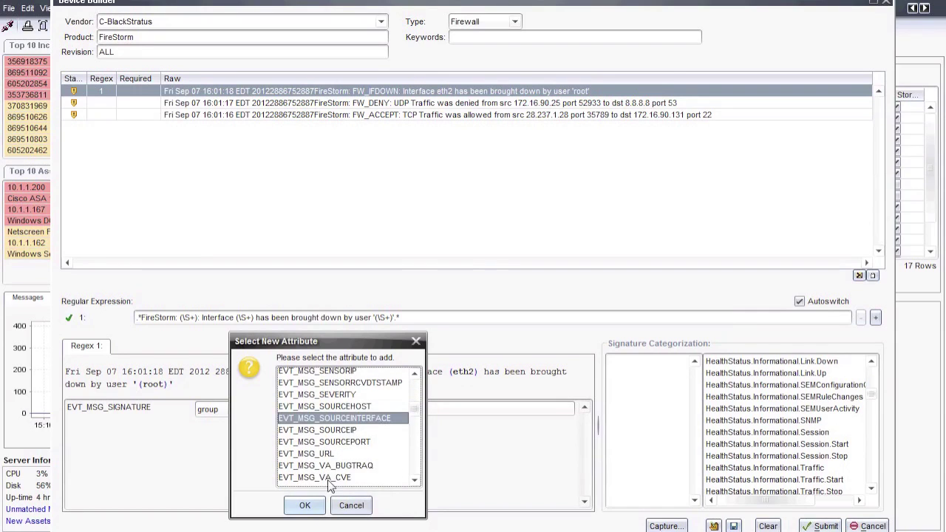
{"action": "left_click", "coordinate": [304, 506]}
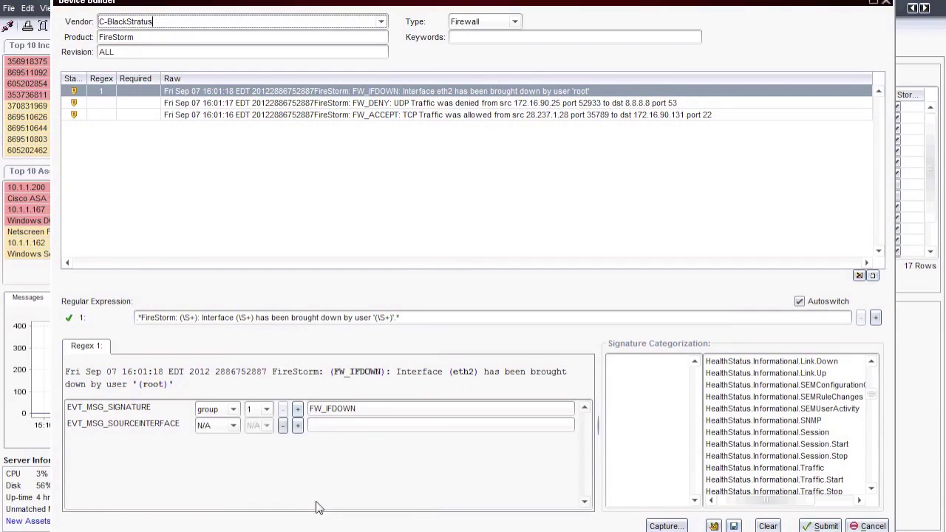
{"action": "left_click", "coordinate": [235, 429]}
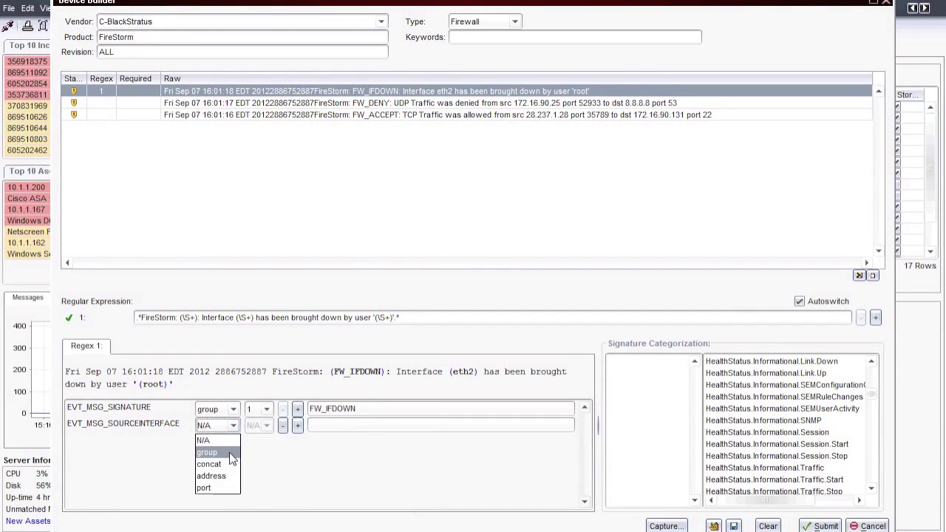
{"action": "left_click", "coordinate": [231, 456]}
{"action": "left_click", "coordinate": [263, 425]}
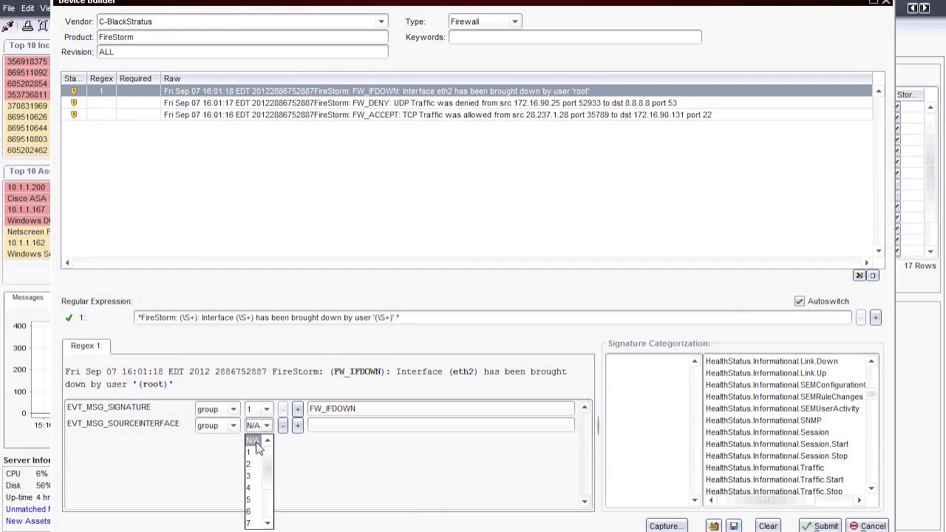
{"action": "left_click", "coordinate": [253, 463]}
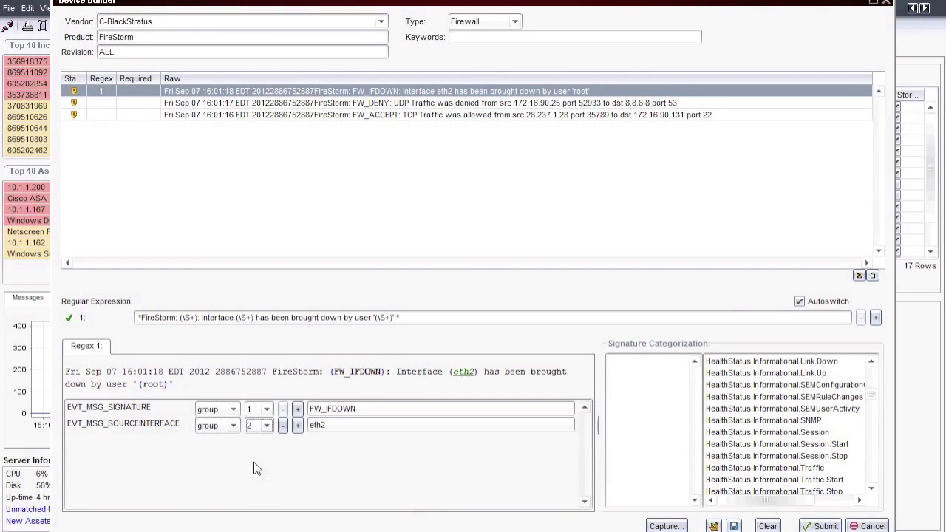
Add USER_NAME mapped to capture group 3 (root)
{"action": "left_click", "coordinate": [298, 426]}
{"action": "left_click_drag", "start_coordinate": [418, 400], "coordinate": [416, 457]}
{"action": "left_click", "coordinate": [316, 411]}
{"action": "left_click", "coordinate": [313, 505]}
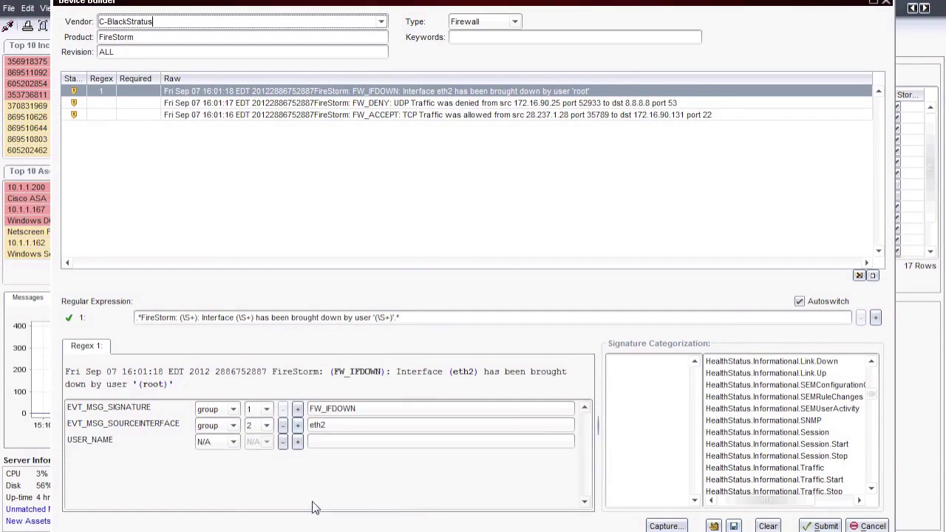
{"action": "left_click", "coordinate": [233, 441]}
{"action": "left_click", "coordinate": [221, 465]}
{"action": "left_click", "coordinate": [267, 441]}
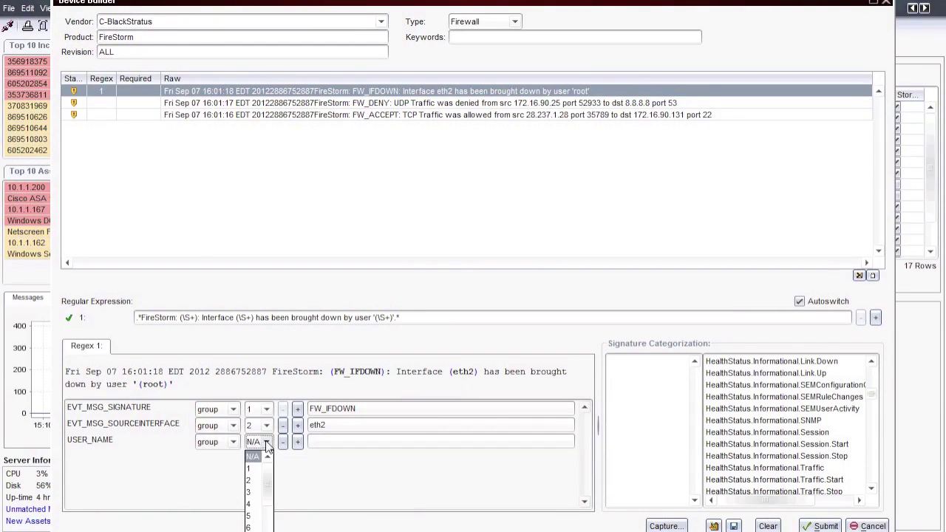
{"action": "left_click", "coordinate": [249, 493]}
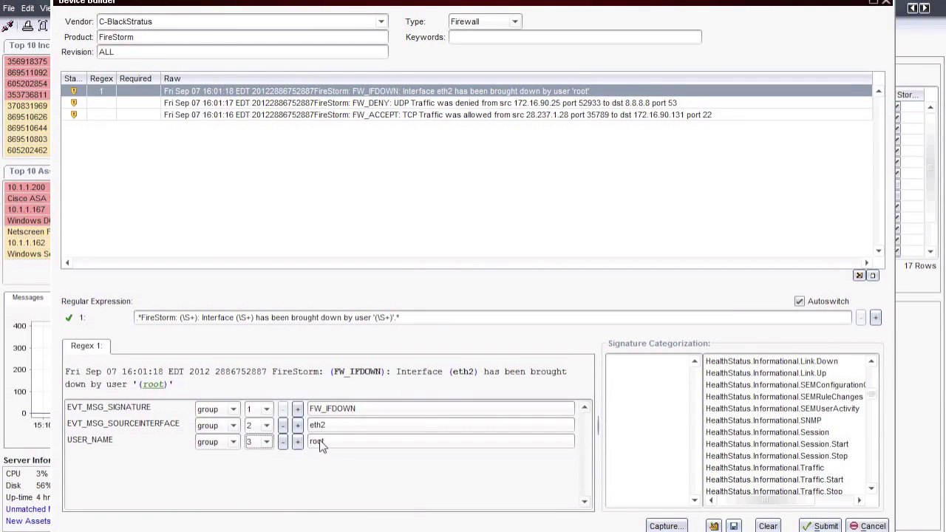
{"action": "left_click", "coordinate": [330, 412]}
{"action": "key", "text": "ctrl+c"}
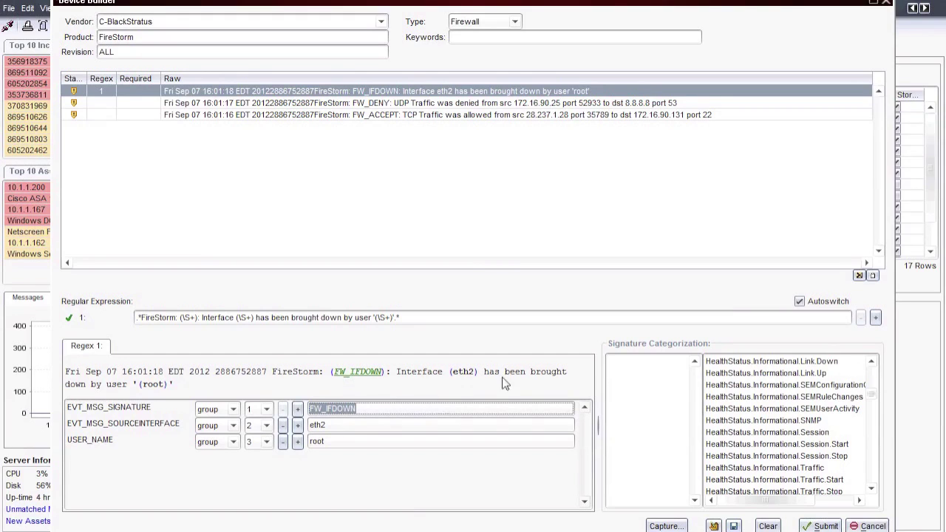
Paste FW_IFDOWN into the signature categorization list and categorize it as HealthStatus.Informational.Link.Down
{"action": "left_click", "coordinate": [660, 382]}
{"action": "right_click", "coordinate": [647, 382]}
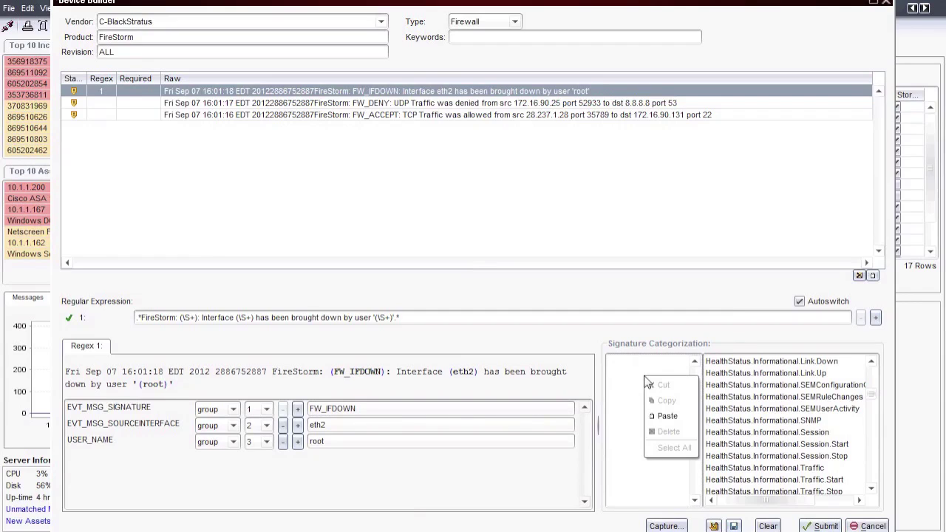
{"action": "left_click", "coordinate": [661, 420]}
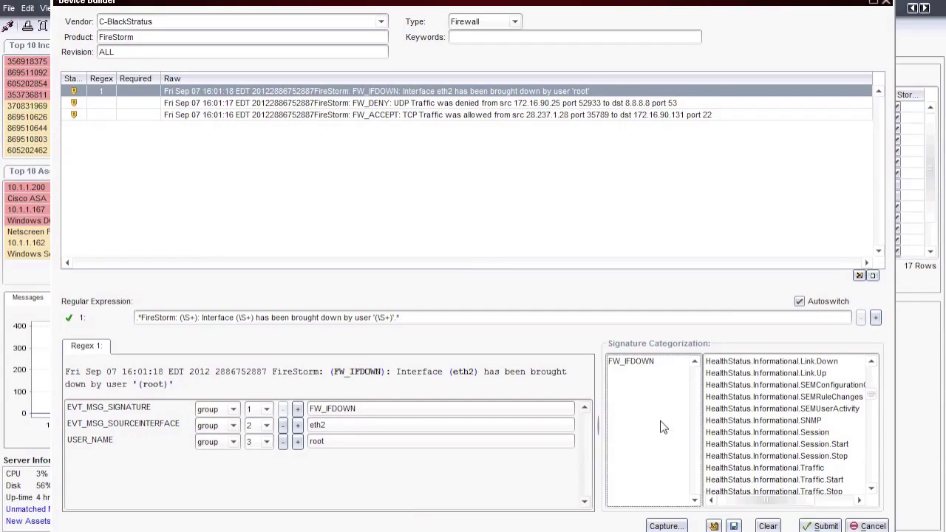
{"action": "left_click", "coordinate": [743, 362]}
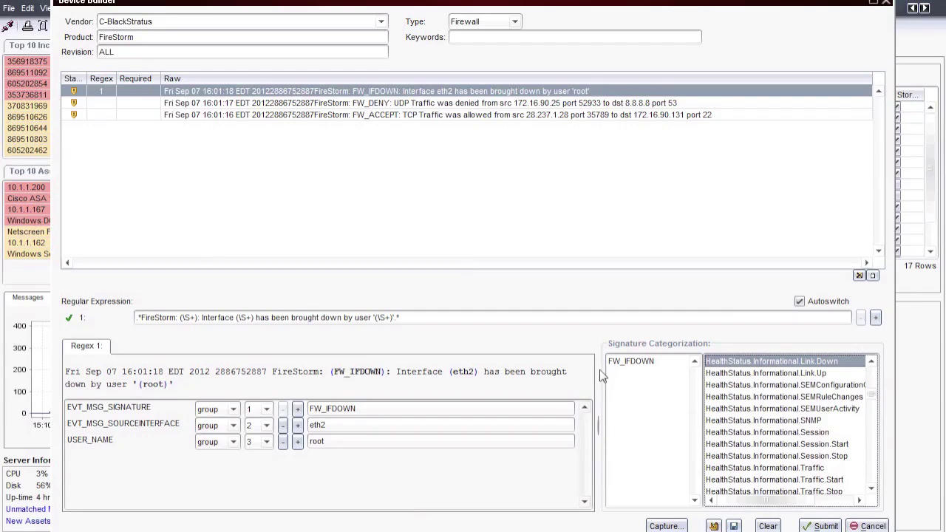
{"action": "left_click", "coordinate": [674, 362]}
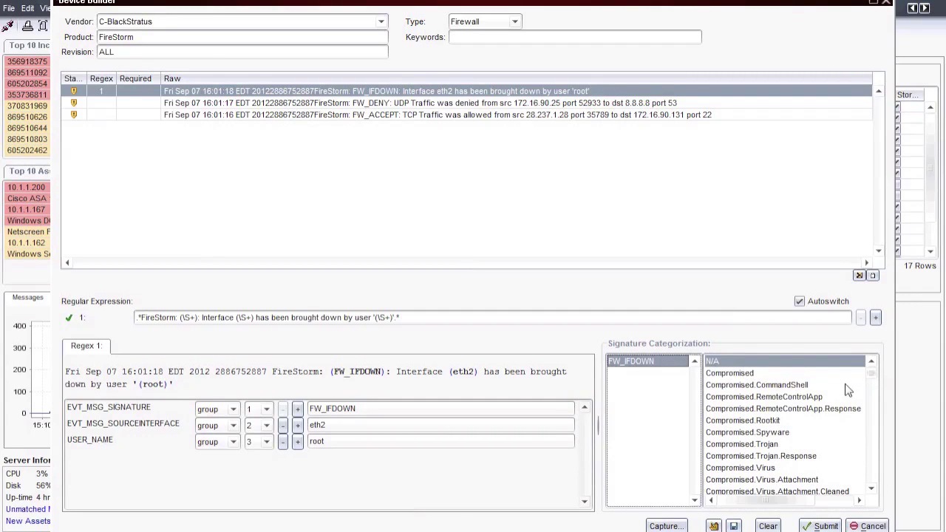
{"action": "left_click_drag", "start_coordinate": [873, 379], "coordinate": [872, 400]}
{"action": "left_click", "coordinate": [837, 409]}
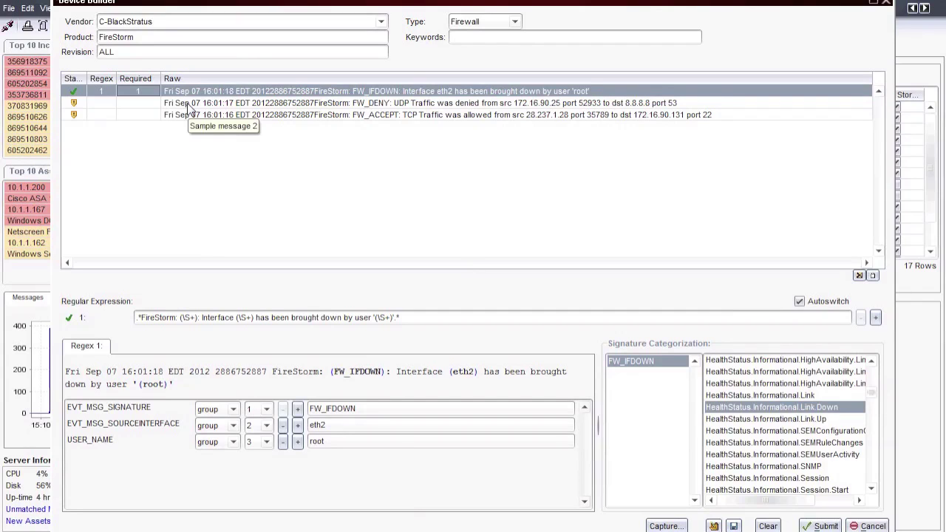
{"action": "left_click", "coordinate": [190, 108]}
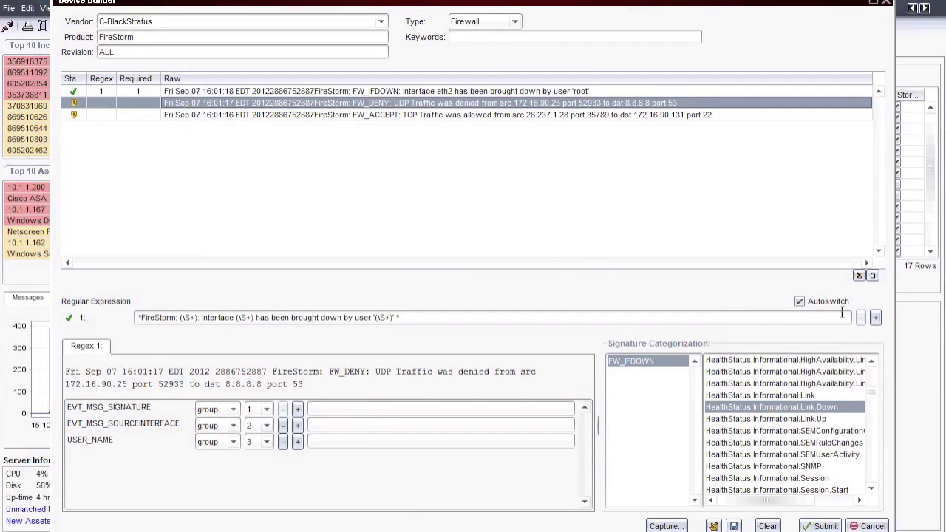
Add Regex 2 with pattern 'FireStorm: (\S+): (\S+) Traffic .* from src (\d+...) port (\d+) to dst ...'
{"action": "left_click", "coordinate": [875, 319]}
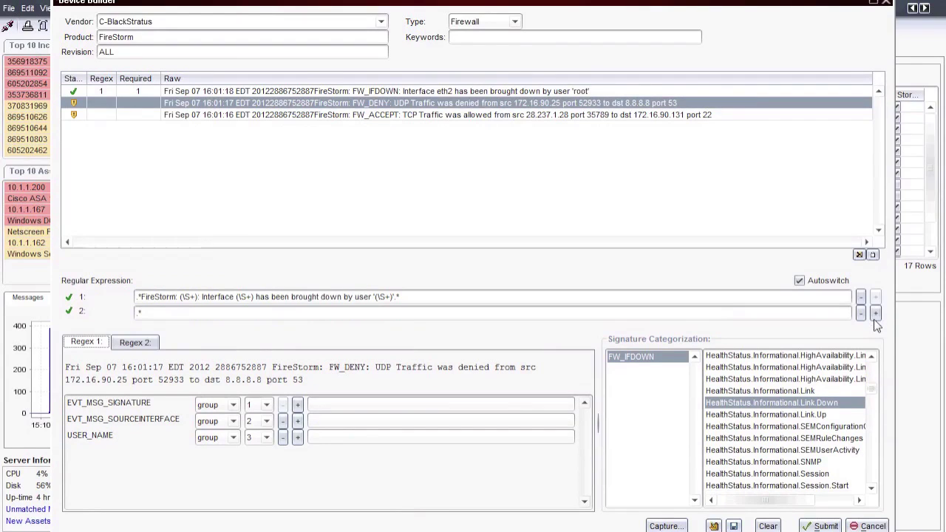
{"action": "left_click", "coordinate": [138, 344]}
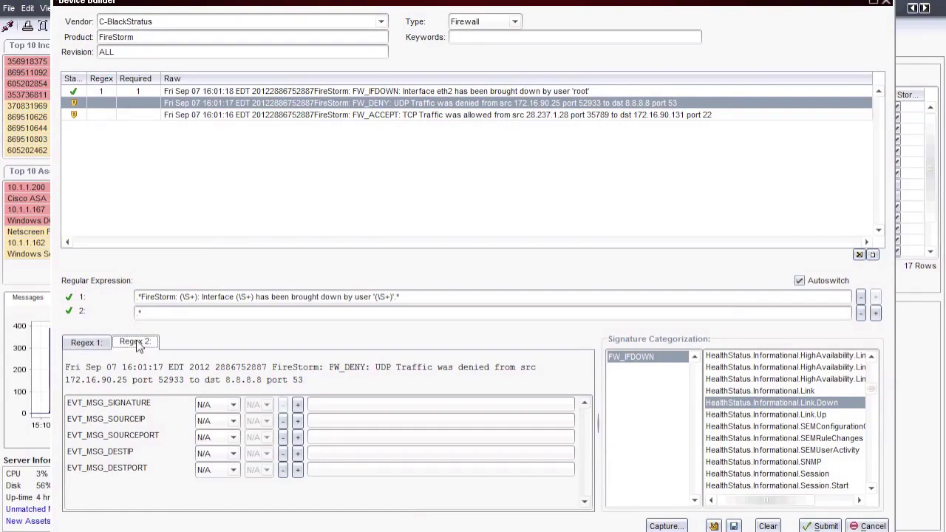
{"action": "type", "text": "FireStorm: (\\S+): (\\S+"}
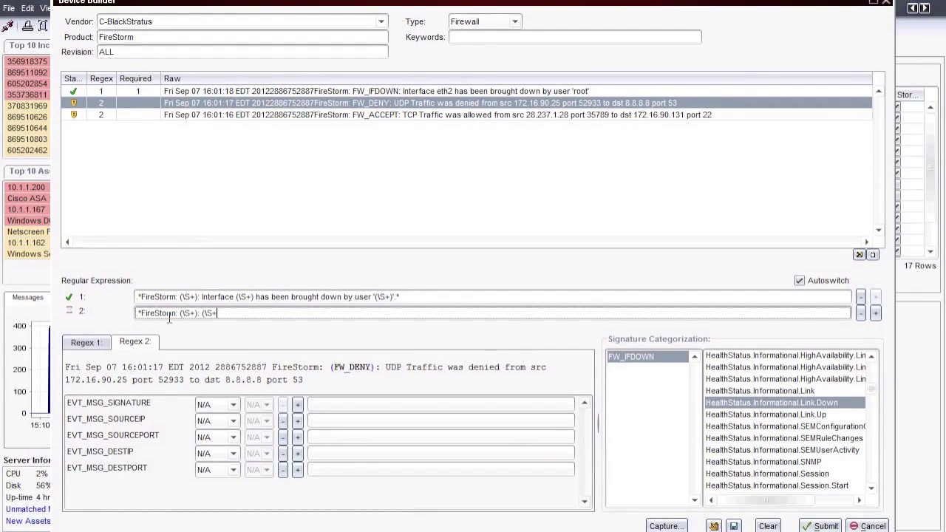
{"action": "type", "text": ") Traffic .* from src (\\d+.\\d+.\\d+.\\d+) port (\\"}
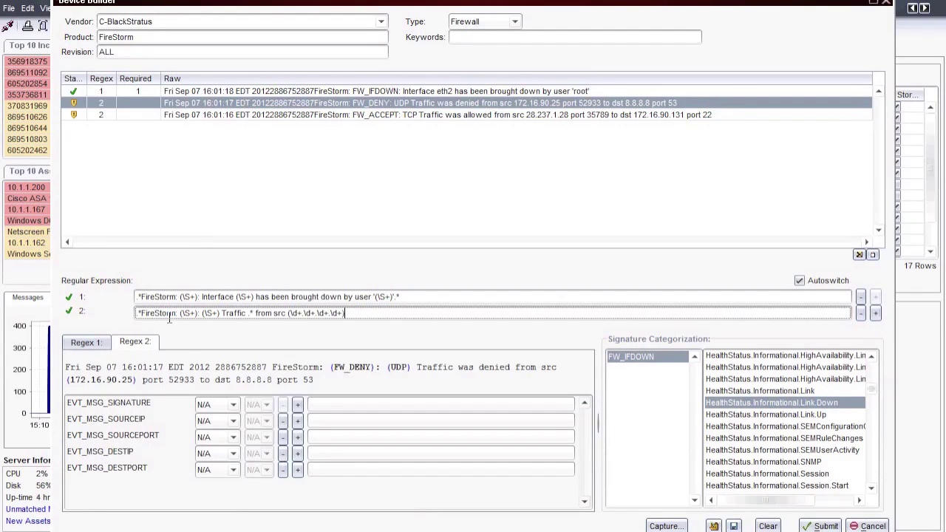
{"action": "type", "text": "d+) to dst (\\d+.\\d+.\\d+.\\d+) port (\\d+).*"}
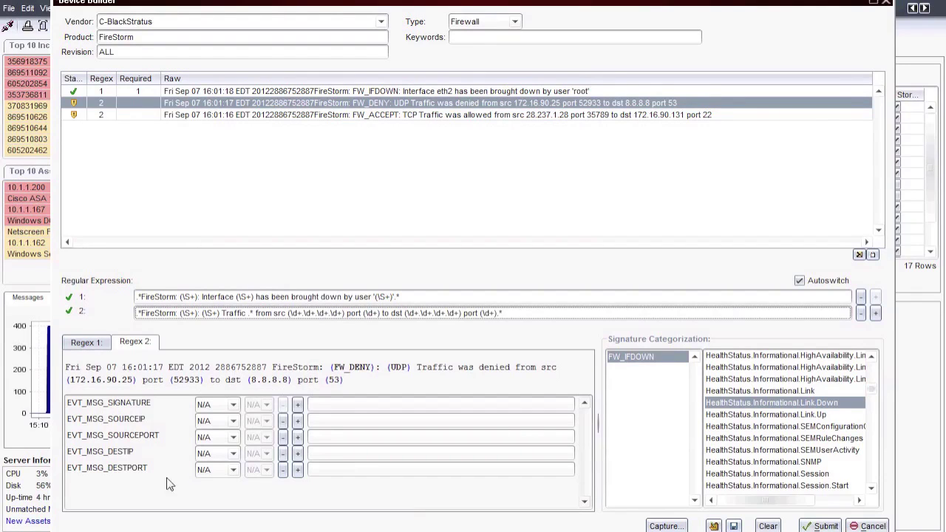
Map the signature to group 1, source IP to address group 3 and source port to group 4
{"action": "left_click", "coordinate": [233, 404]}
{"action": "left_click", "coordinate": [208, 432]}
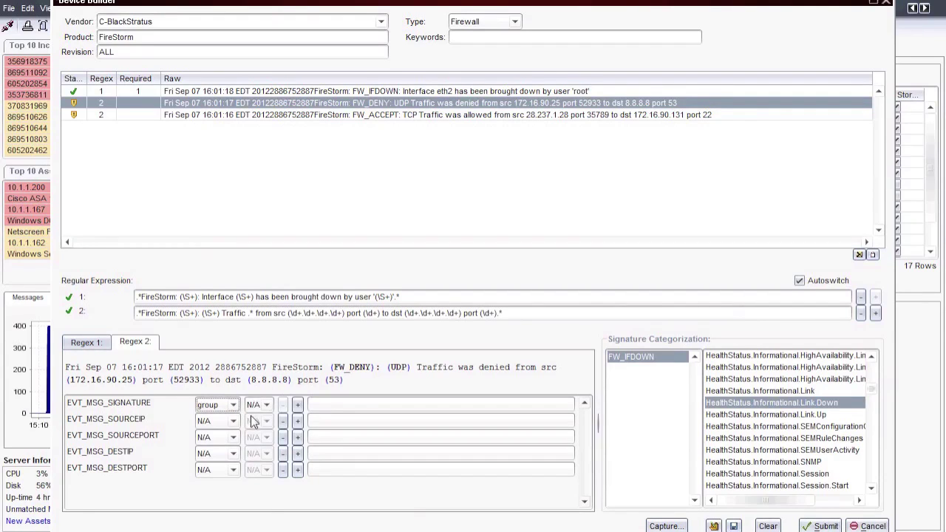
{"action": "left_click", "coordinate": [266, 406]}
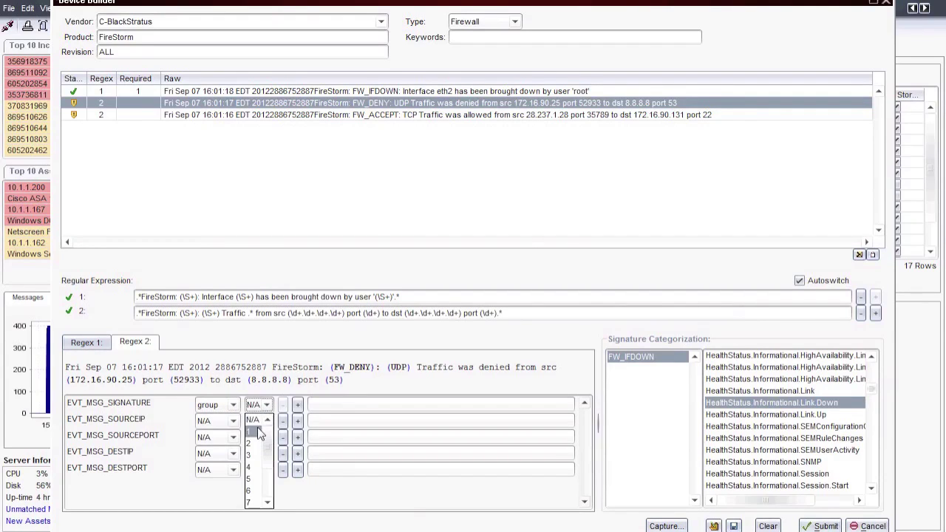
{"action": "left_click", "coordinate": [250, 431]}
{"action": "left_click", "coordinate": [233, 421]}
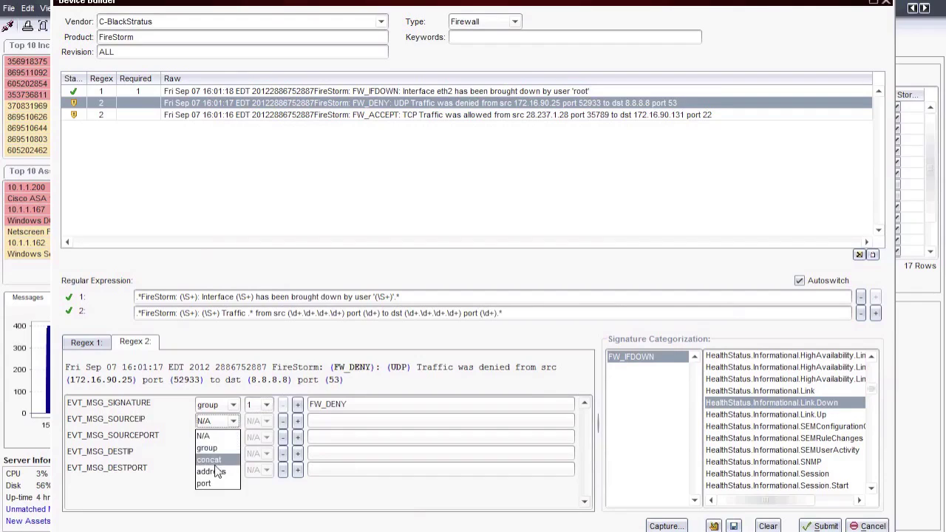
{"action": "left_click", "coordinate": [216, 471]}
{"action": "left_click", "coordinate": [264, 422]}
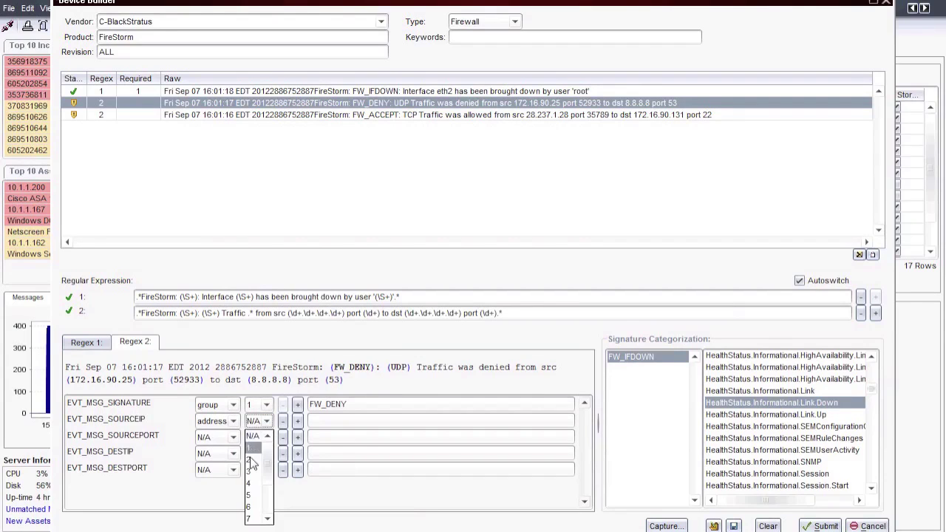
{"action": "left_click", "coordinate": [250, 466]}
{"action": "left_click", "coordinate": [233, 437]}
{"action": "left_click", "coordinate": [204, 500]}
{"action": "left_click", "coordinate": [266, 437]}
{"action": "left_click", "coordinate": [255, 494]}
Map the destination IP to address group 5 and destination port to group 6
{"action": "left_click", "coordinate": [233, 453]}
{"action": "left_click", "coordinate": [212, 504]}
{"action": "left_click", "coordinate": [266, 453]}
{"action": "left_click", "coordinate": [255, 428]}
{"action": "left_click", "coordinate": [233, 470]}
{"action": "left_click", "coordinate": [221, 526]}
{"action": "left_click", "coordinate": [266, 470]}
{"action": "left_click", "coordinate": [255, 456]}
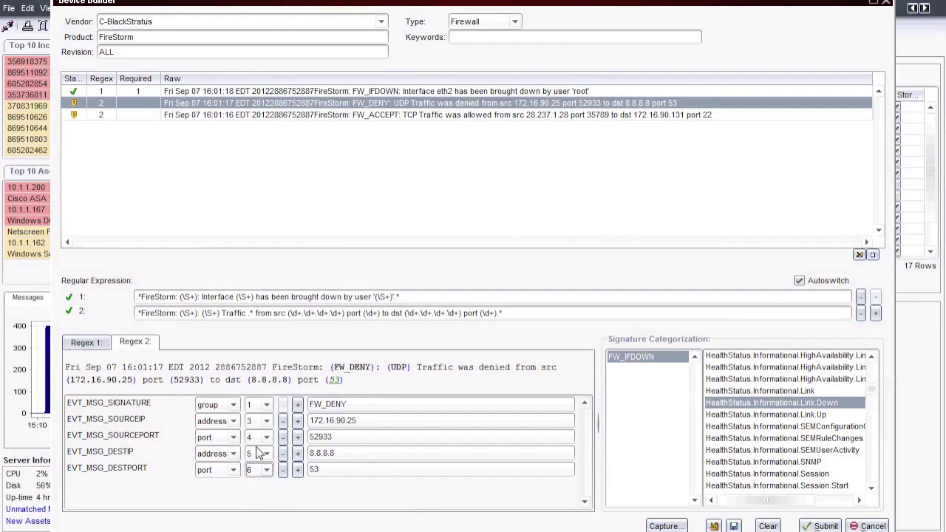
Add EVT_MSG_PROTOCOL mapped to regex group 2 (UDP)
{"action": "left_click", "coordinate": [296, 471]}
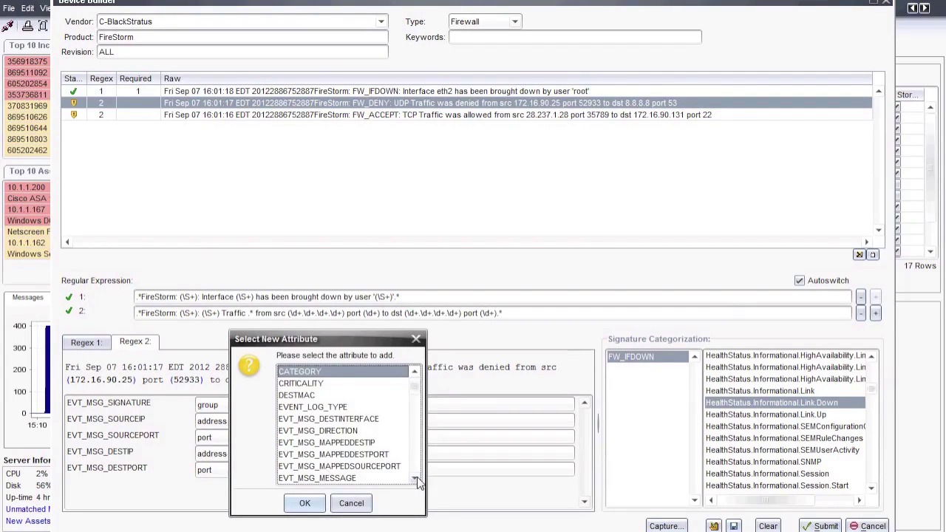
{"action": "scroll", "coordinate": [417, 483], "scroll_direction": "down", "scroll_amount": 2}
{"action": "left_click", "coordinate": [356, 466]}
{"action": "left_click", "coordinate": [310, 503]}
{"action": "left_click", "coordinate": [217, 485]}
{"action": "left_click", "coordinate": [214, 440]}
{"action": "left_click", "coordinate": [259, 486]}
{"action": "left_click", "coordinate": [251, 421]}
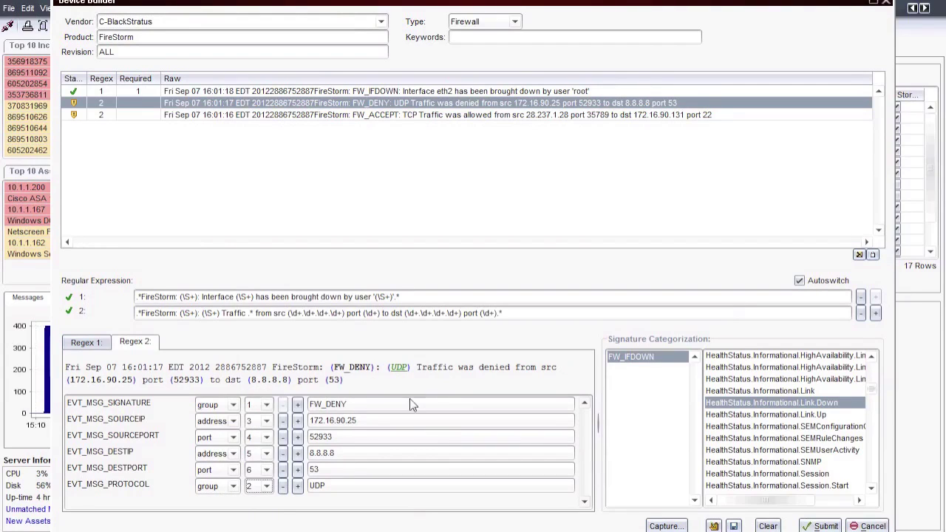
{"action": "left_click", "coordinate": [328, 407]}
{"action": "key", "text": "ctrl+c"}
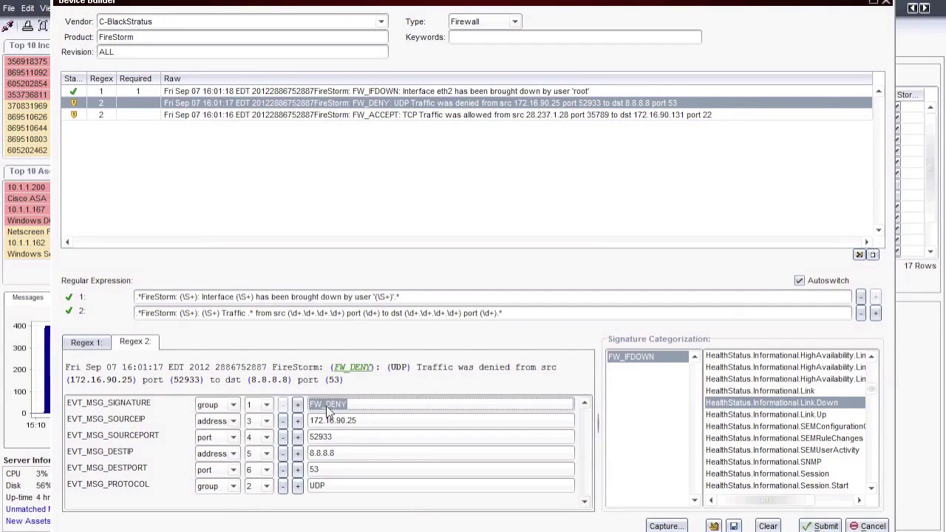
Paste FW_DENY into the signature categorization list and classify it as Informational.ACL.Deny
{"action": "left_click", "coordinate": [628, 413]}
{"action": "right_click", "coordinate": [627, 413]}
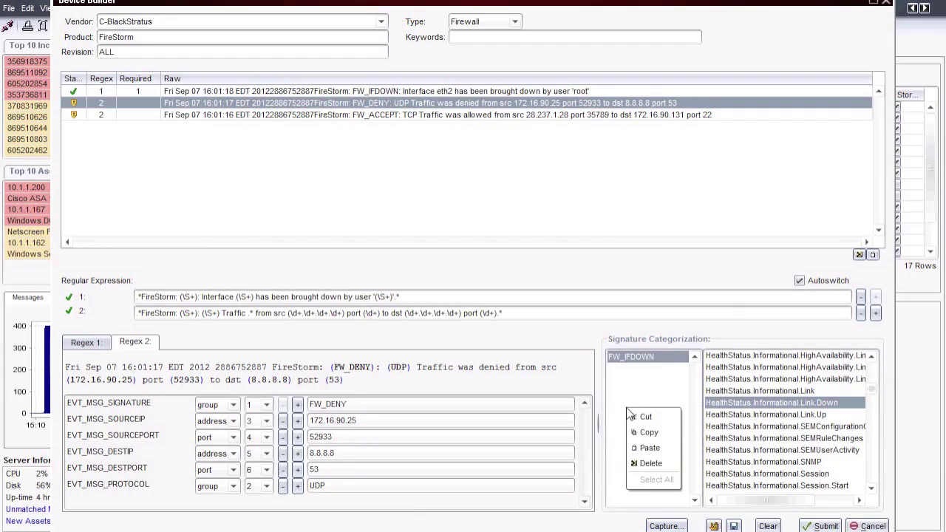
{"action": "left_click", "coordinate": [648, 448]}
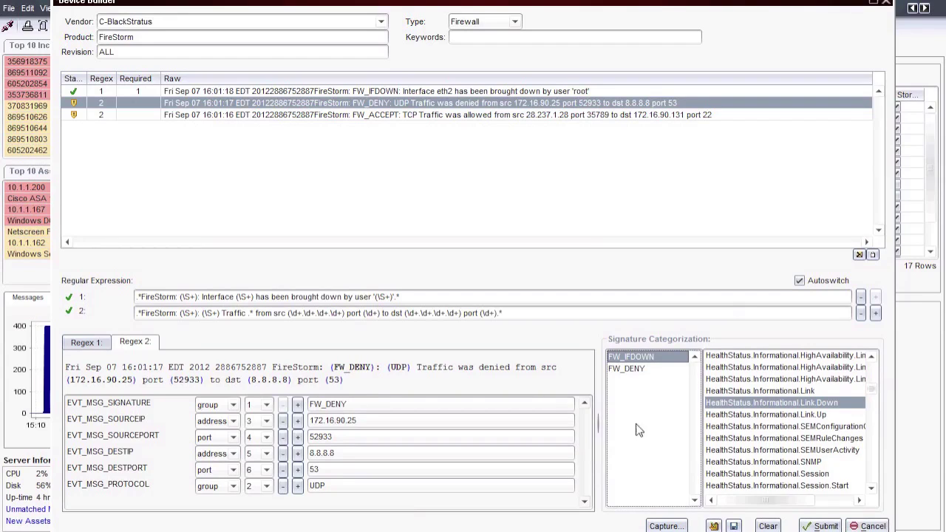
{"action": "left_click", "coordinate": [629, 369]}
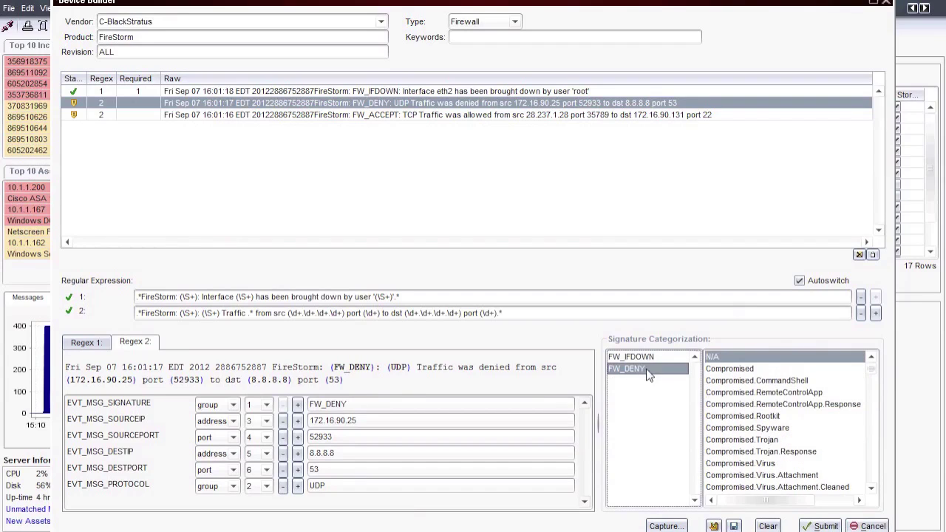
{"action": "left_click_drag", "start_coordinate": [873, 376], "coordinate": [874, 402]}
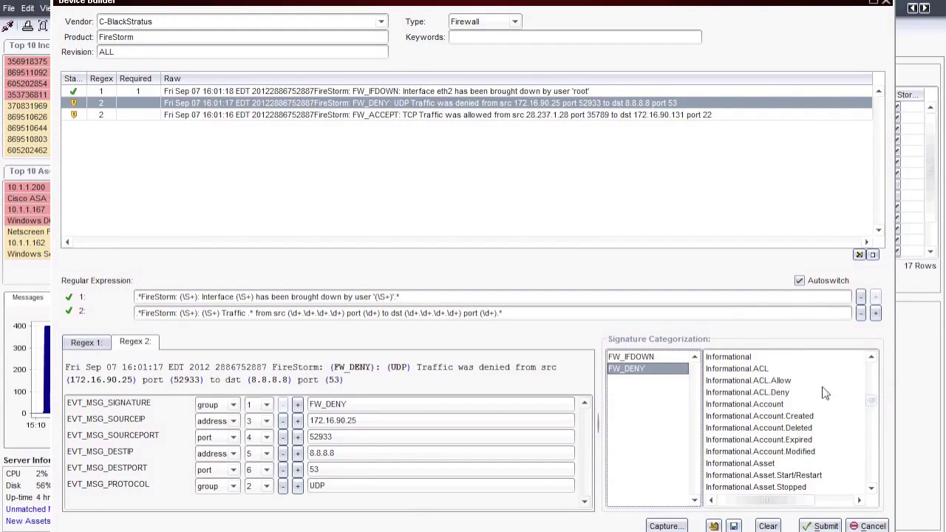
{"action": "left_click", "coordinate": [783, 393]}
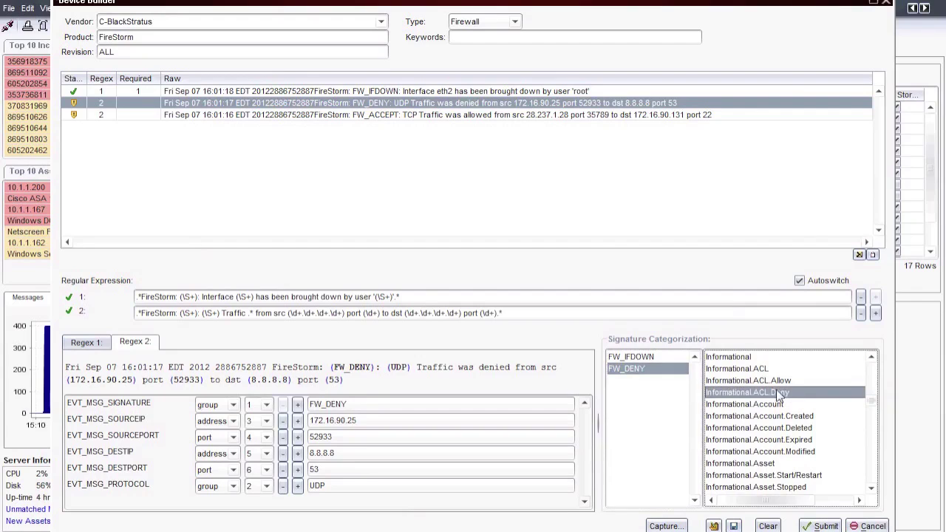
{"action": "left_click", "coordinate": [656, 356]}
{"action": "left_click", "coordinate": [656, 367]}
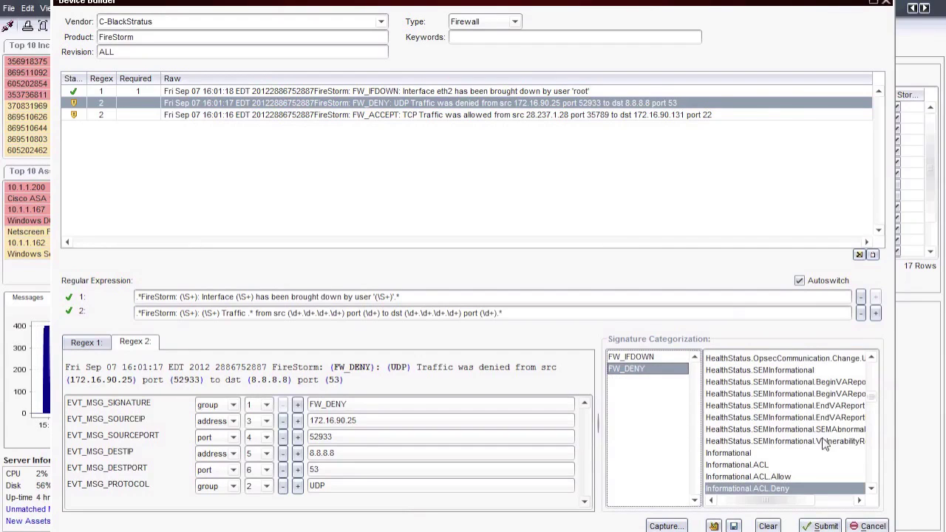
{"action": "left_click", "coordinate": [266, 114]}
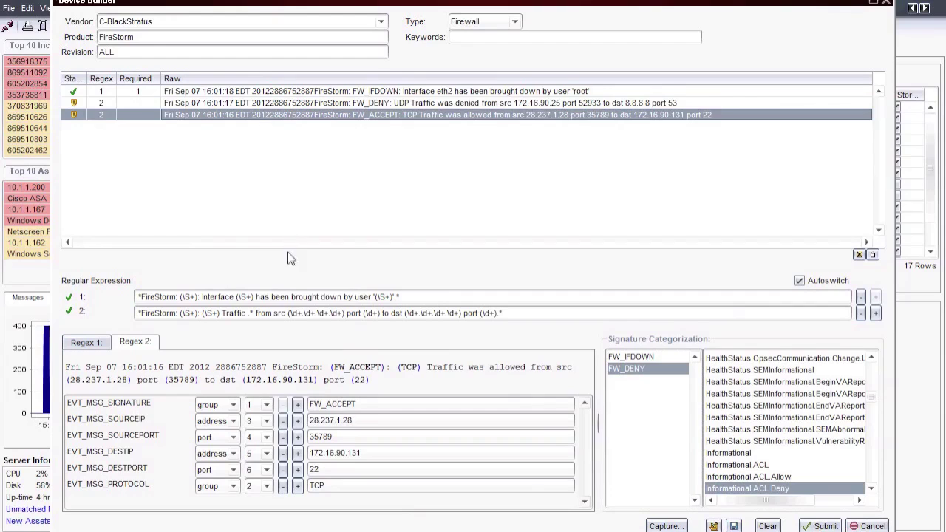
Copy the FW_ACCEPT signature and paste it into the signature categorization list
{"action": "left_click", "coordinate": [328, 407]}
{"action": "double_click", "coordinate": [329, 407]}
{"action": "key", "text": "ctrl+c"}
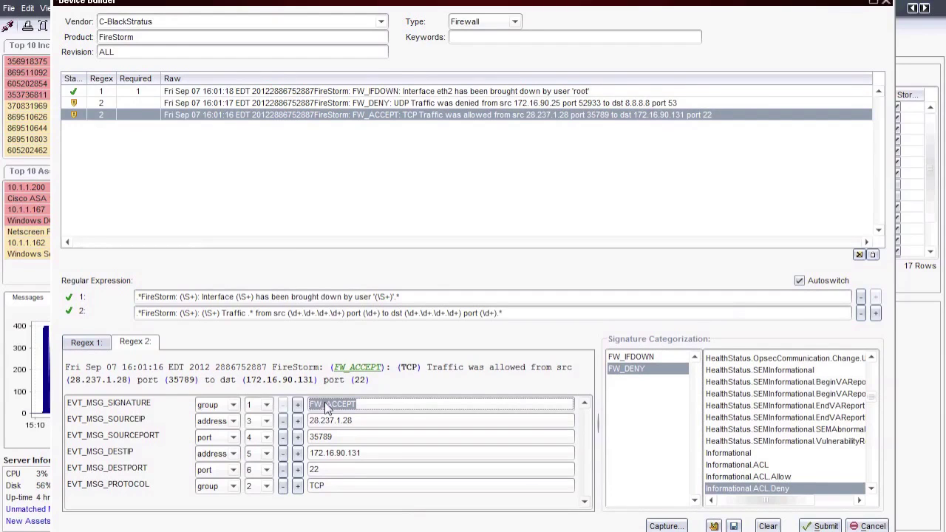
{"action": "right_click", "coordinate": [633, 410]}
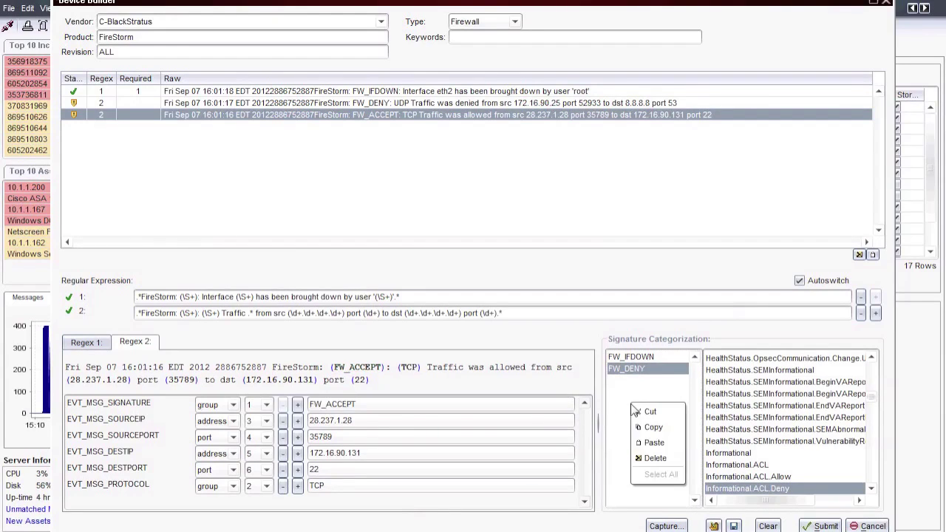
{"action": "left_click", "coordinate": [643, 442]}
Categorize FW_ACCEPT as Informational.ACL.Allow, then check the FW_DENY and FW_IFDOWN categories
{"action": "left_click", "coordinate": [642, 380]}
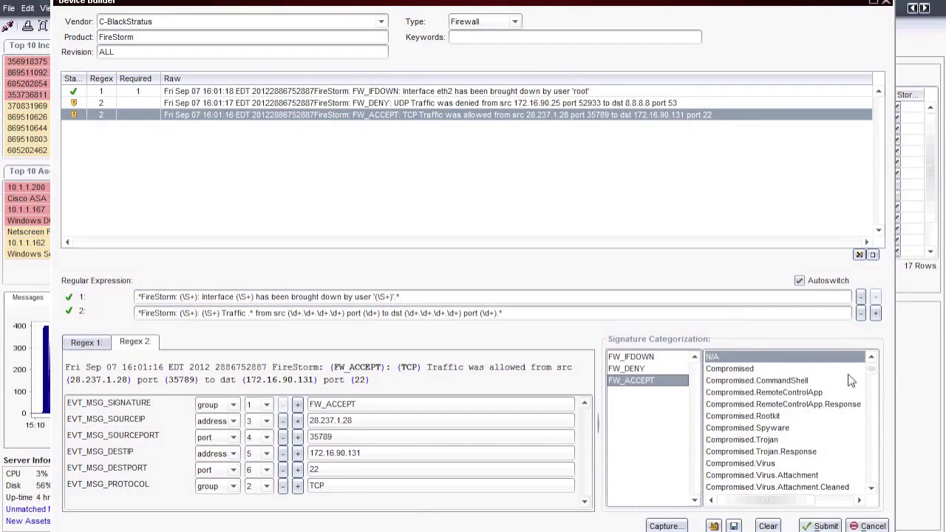
{"action": "left_click_drag", "start_coordinate": [872, 371], "coordinate": [874, 403]}
{"action": "left_click", "coordinate": [787, 441]}
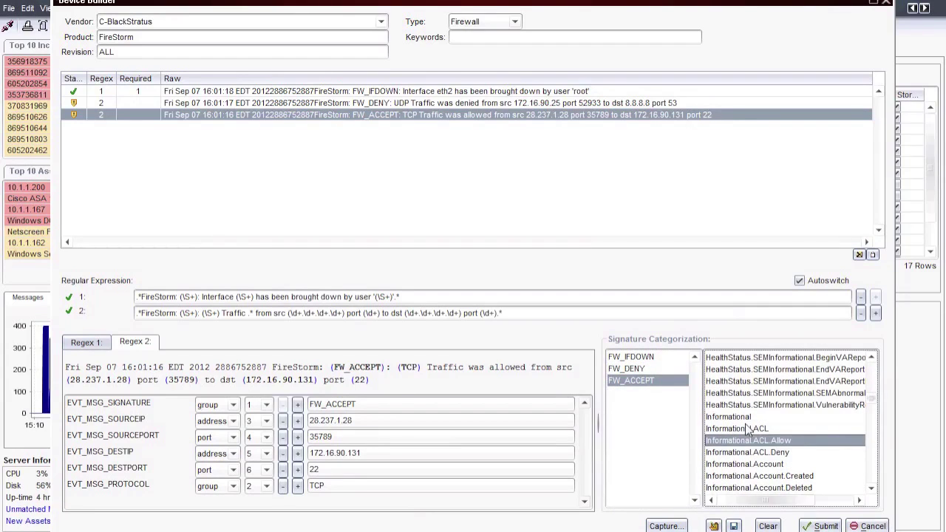
{"action": "left_click", "coordinate": [621, 368]}
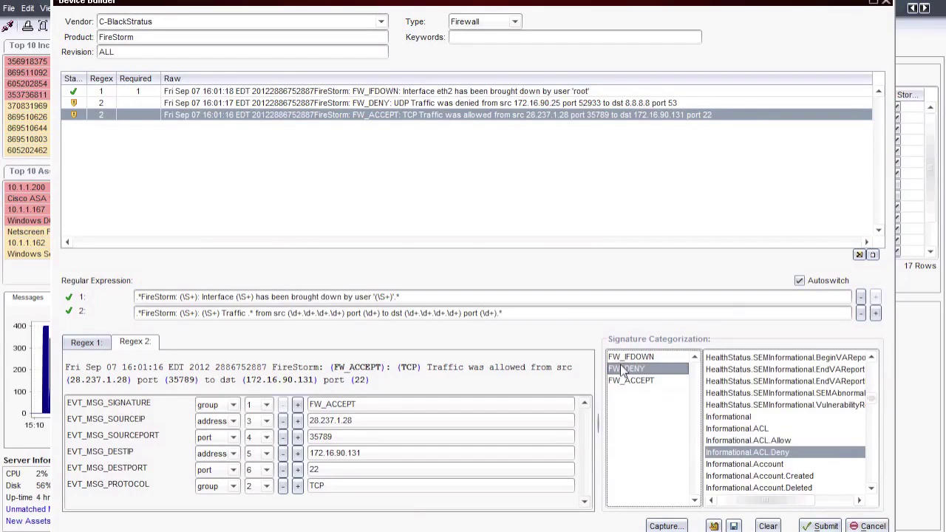
{"action": "left_click", "coordinate": [625, 358]}
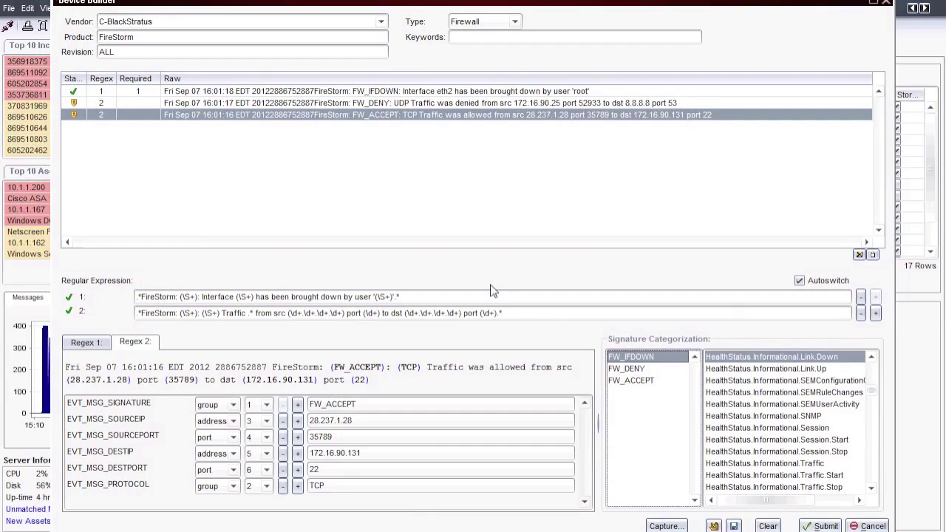
Set Required to 2 for FW_DENY and FW_ACCEPT so all three samples validate, then start saving
{"action": "left_click", "coordinate": [214, 103]}
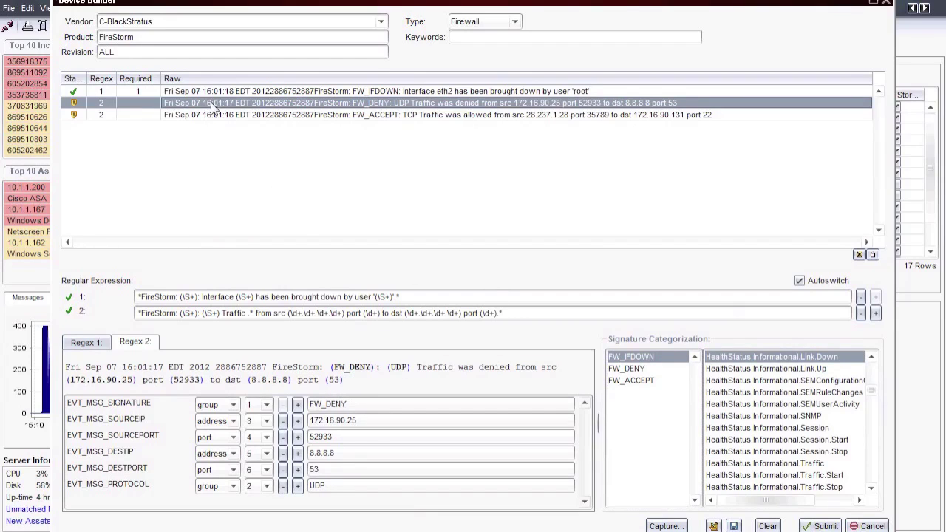
{"action": "left_click", "coordinate": [143, 115]}
{"action": "type", "text": "2"}
{"action": "key", "text": "Return"}
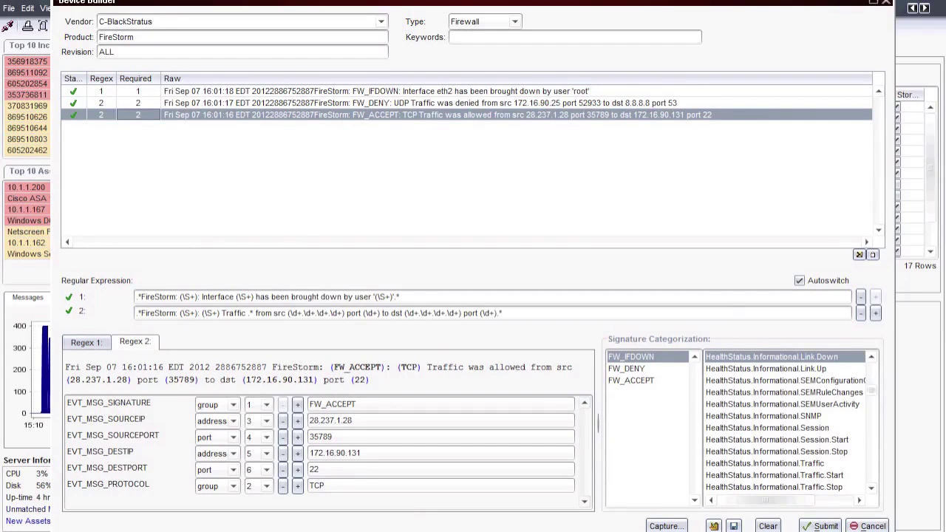
{"action": "left_click", "coordinate": [733, 526]}
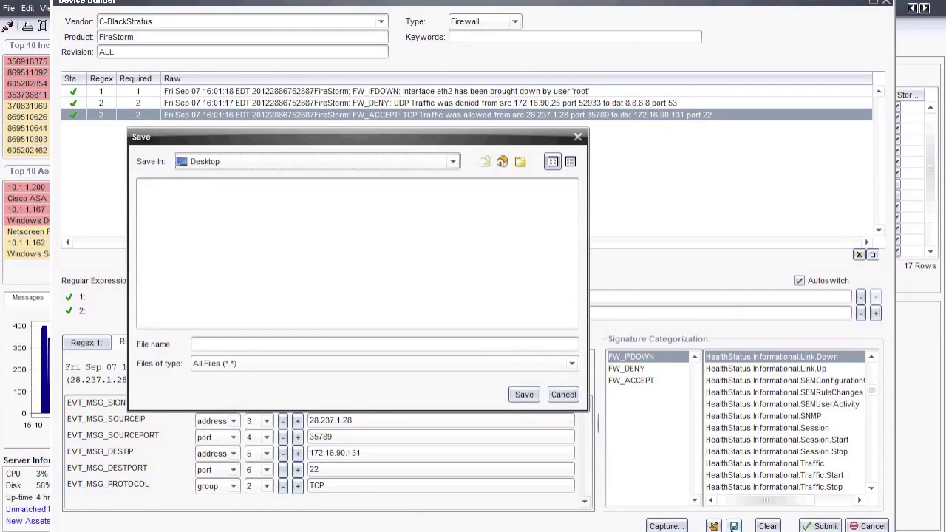
Save the device definition to the Desktop as FireStorm_Parser
{"action": "left_click", "coordinate": [327, 343]}
{"action": "type", "text": "FireStorm_Parser"}
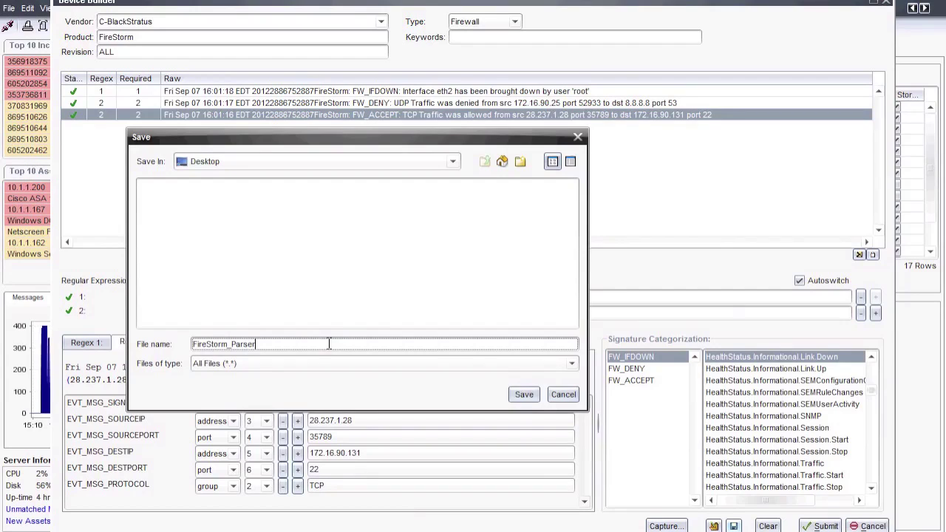
{"action": "left_click", "coordinate": [523, 395]}
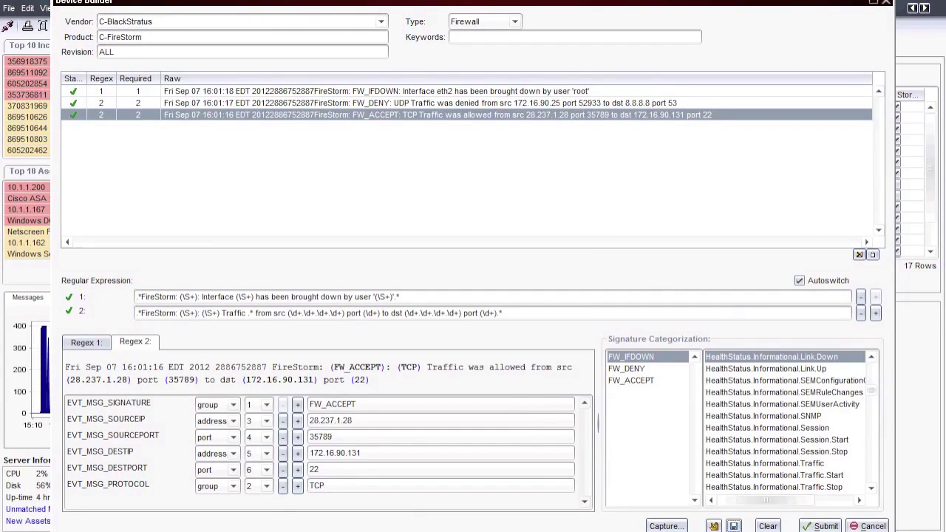
Submit the C-FireStorm definition, confirm the submission, and return to the candidate assets list
{"action": "left_click", "coordinate": [821, 526]}
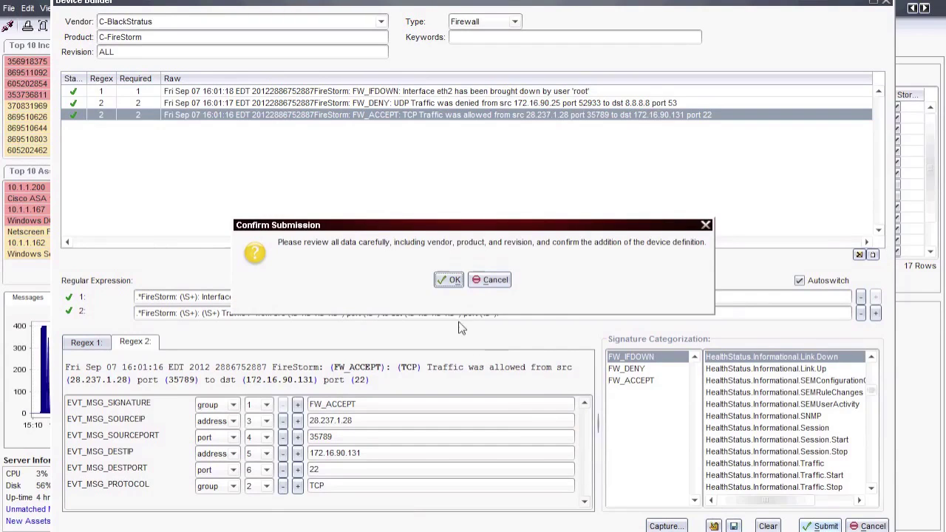
{"action": "left_click", "coordinate": [446, 281]}
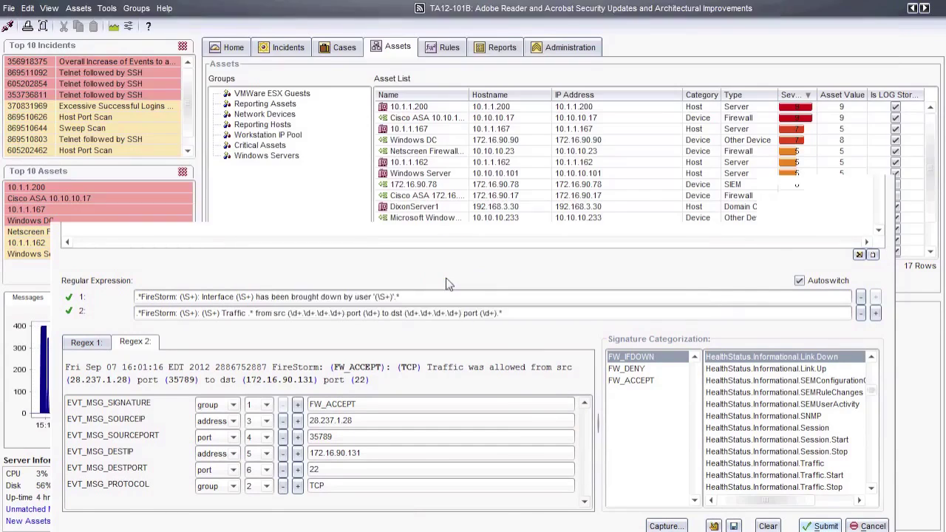
{"action": "left_click", "coordinate": [602, 284]}
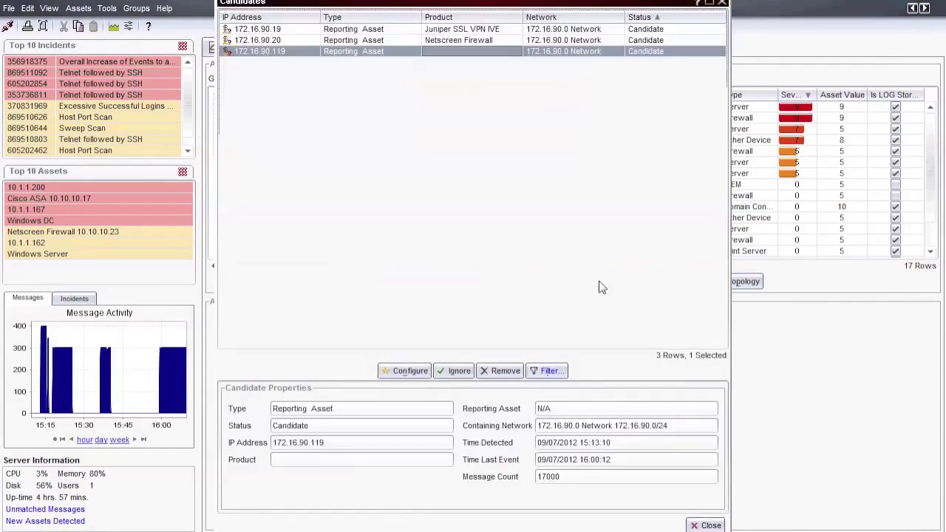
Create a device from candidate 172.16.90.119 using product C-BlackStratus C-FireStorm ALL, then close the candidates list
{"action": "left_click", "coordinate": [399, 371]}
{"action": "left_click", "coordinate": [416, 384]}
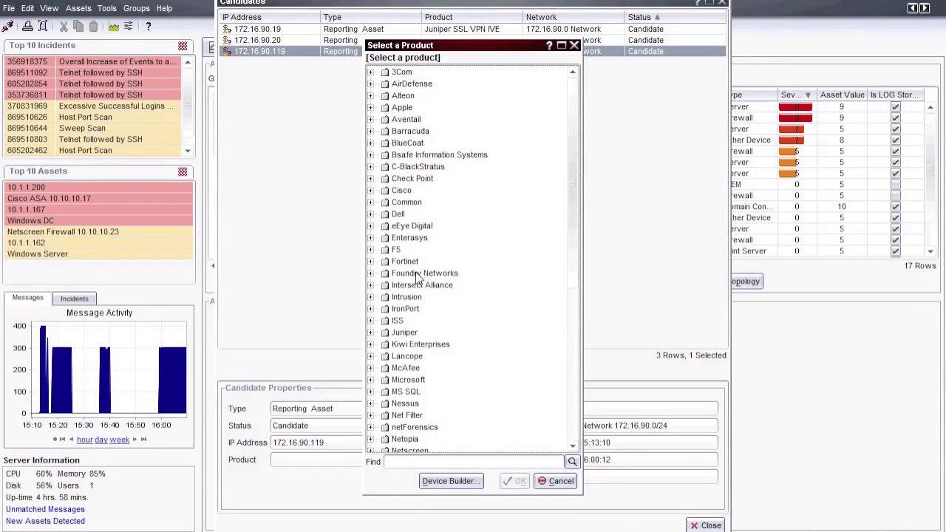
{"action": "left_click", "coordinate": [371, 167]}
{"action": "left_click", "coordinate": [385, 179]}
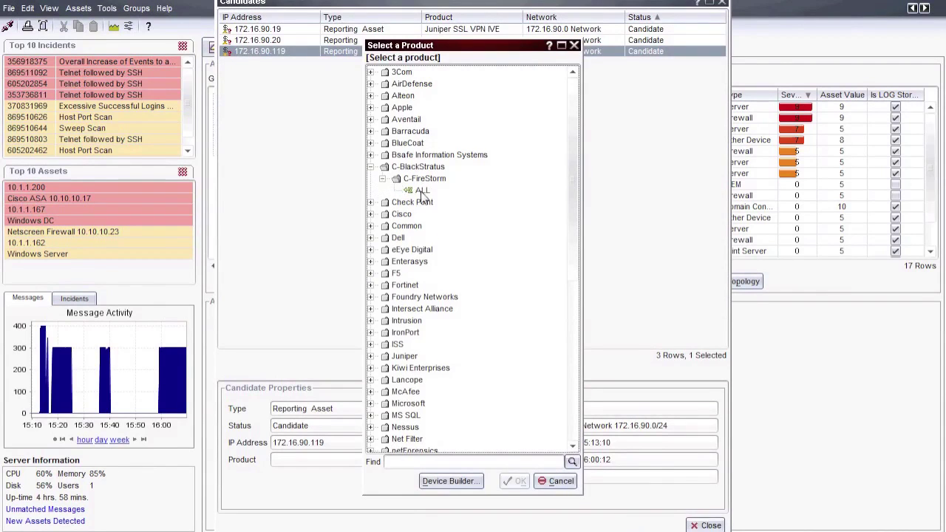
{"action": "left_click", "coordinate": [426, 191]}
{"action": "left_click", "coordinate": [515, 481]}
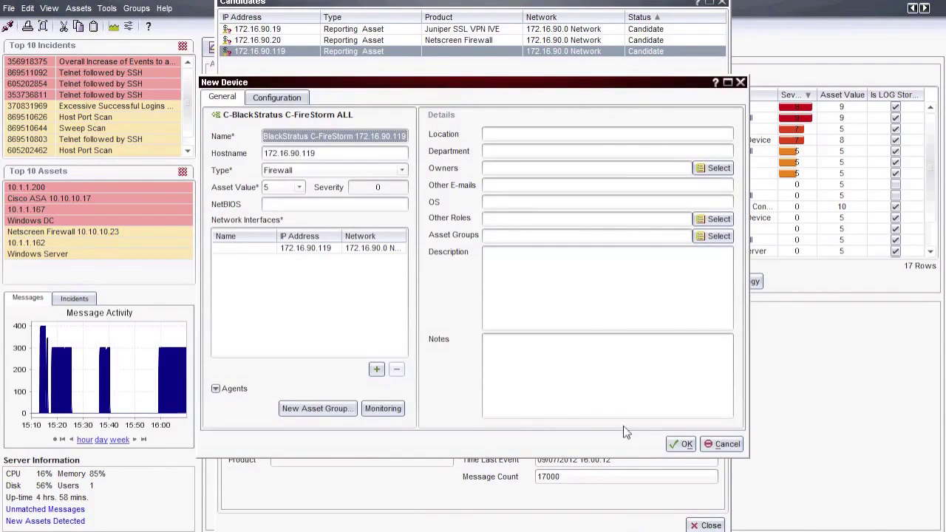
{"action": "left_click", "coordinate": [680, 444]}
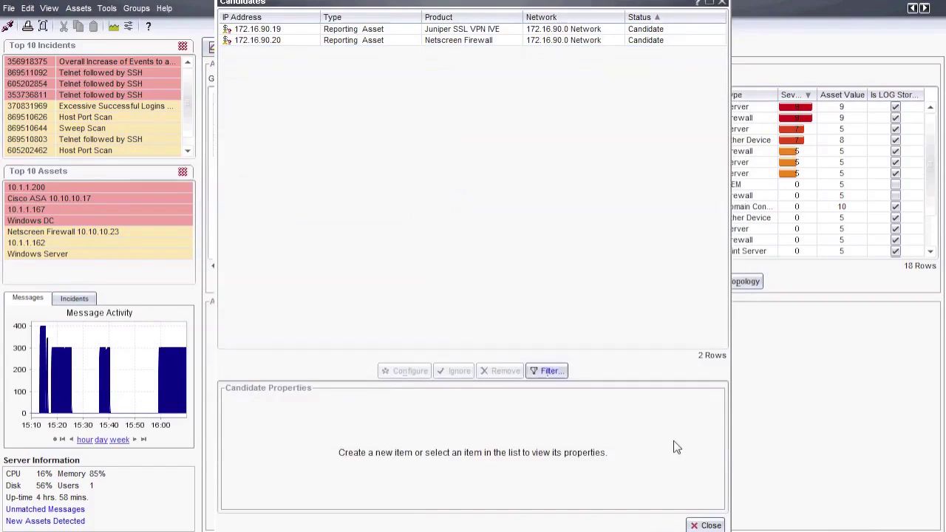
{"action": "left_click", "coordinate": [715, 525]}
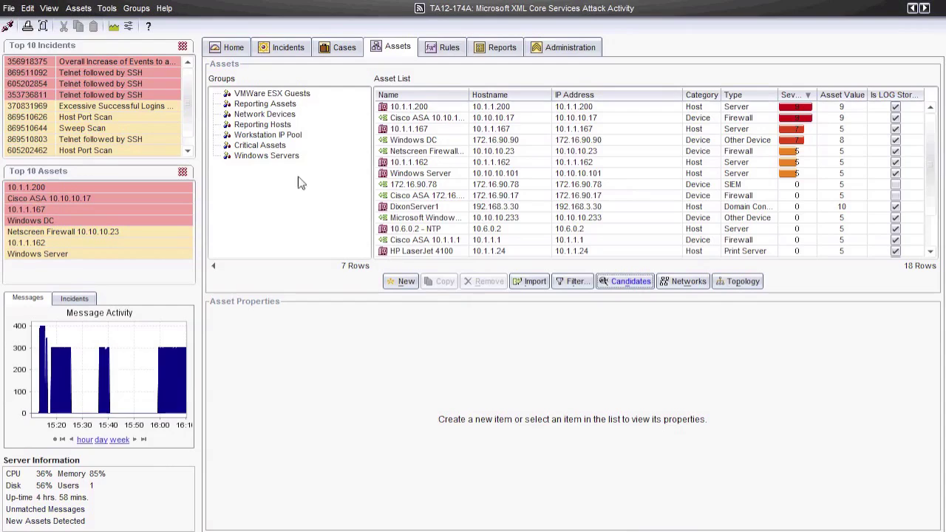
{"action": "left_click", "coordinate": [108, 9]}
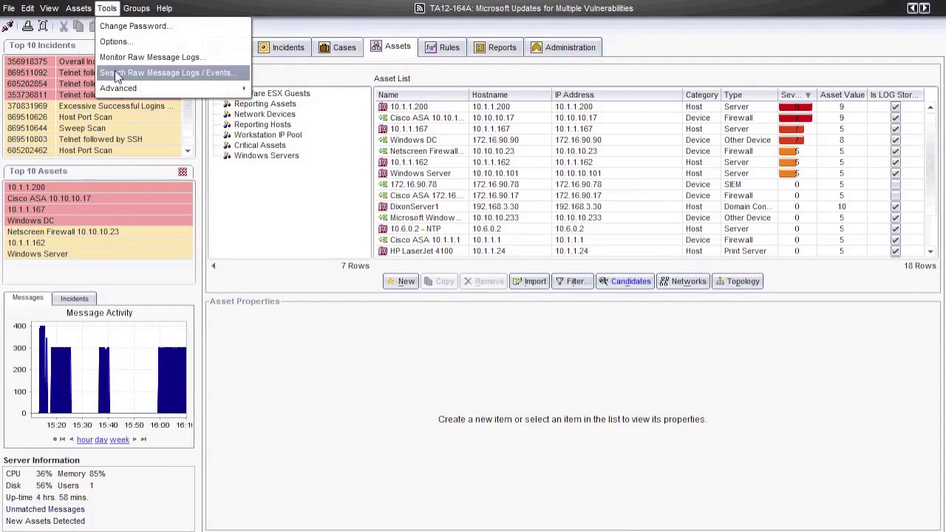
{"action": "mouse_move", "coordinate": [118, 90]}
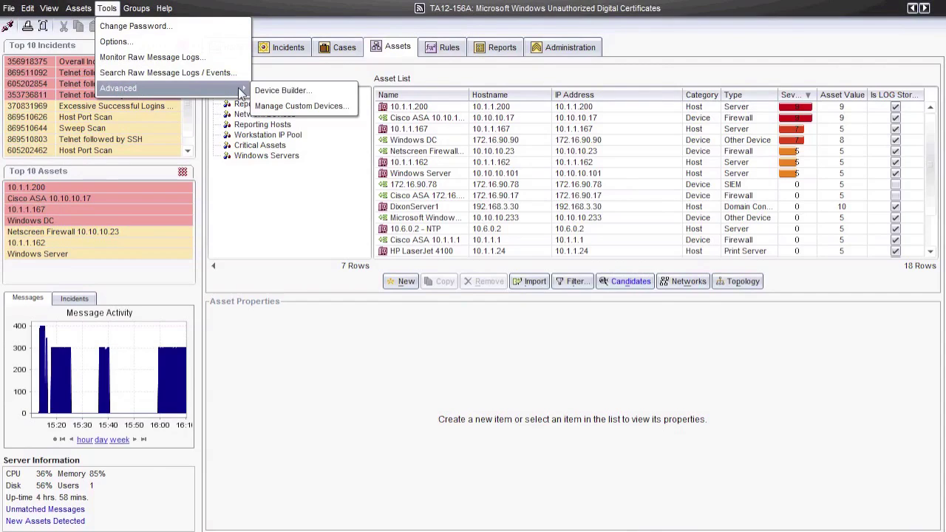
{"action": "left_click", "coordinate": [278, 106]}
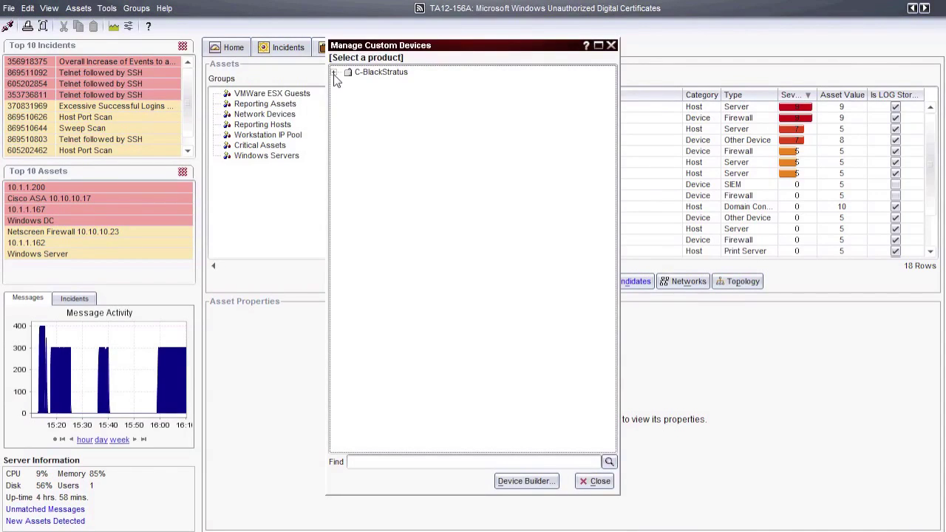
{"action": "left_click", "coordinate": [335, 73]}
{"action": "left_click", "coordinate": [345, 84]}
{"action": "left_click", "coordinate": [384, 98]}
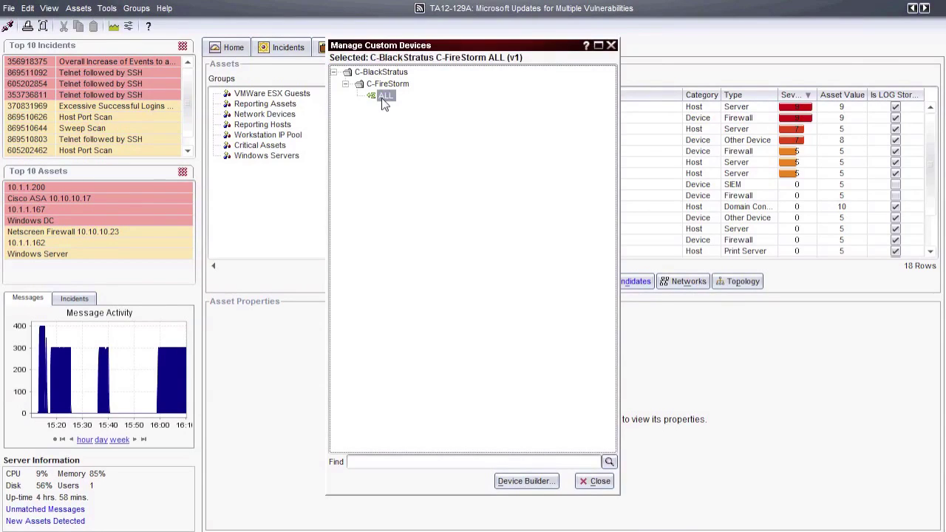
{"action": "right_click", "coordinate": [383, 98]}
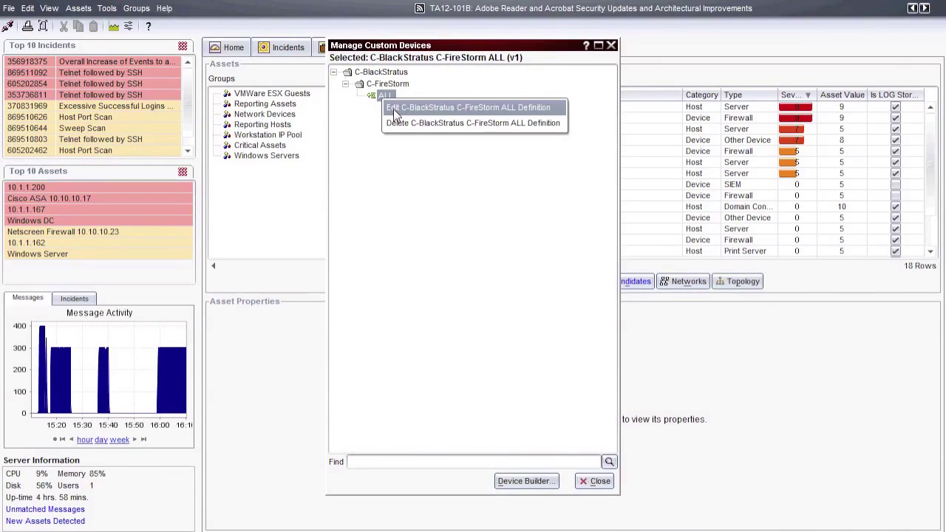
{"action": "left_click", "coordinate": [393, 109]}
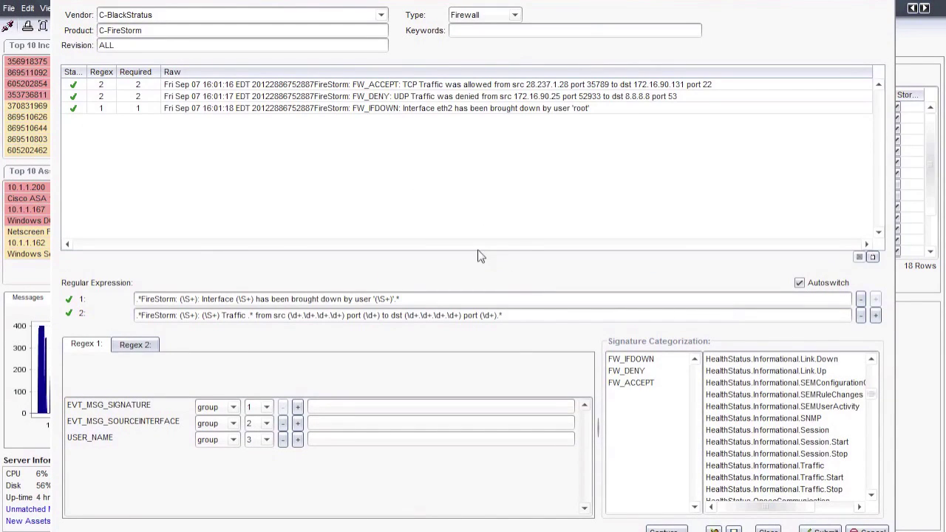
{"action": "left_click", "coordinate": [822, 530]}
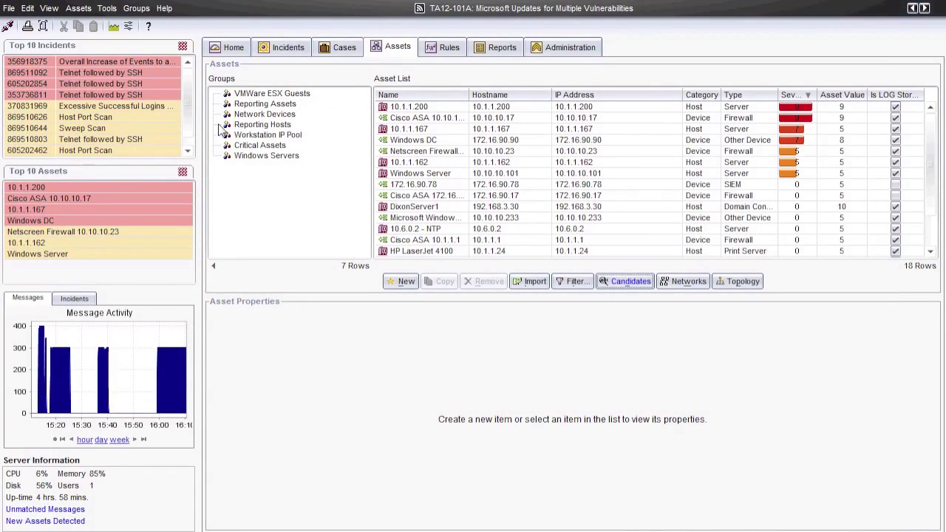
Switch to the Home dashboard to see C-FireStorm 172.16.90.119 among the Top 10 Assets
{"action": "left_click", "coordinate": [216, 49]}
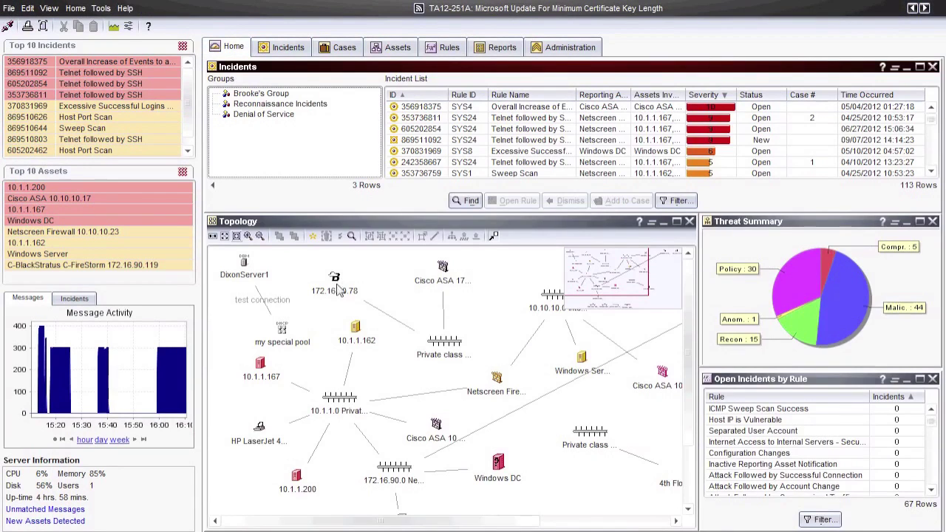